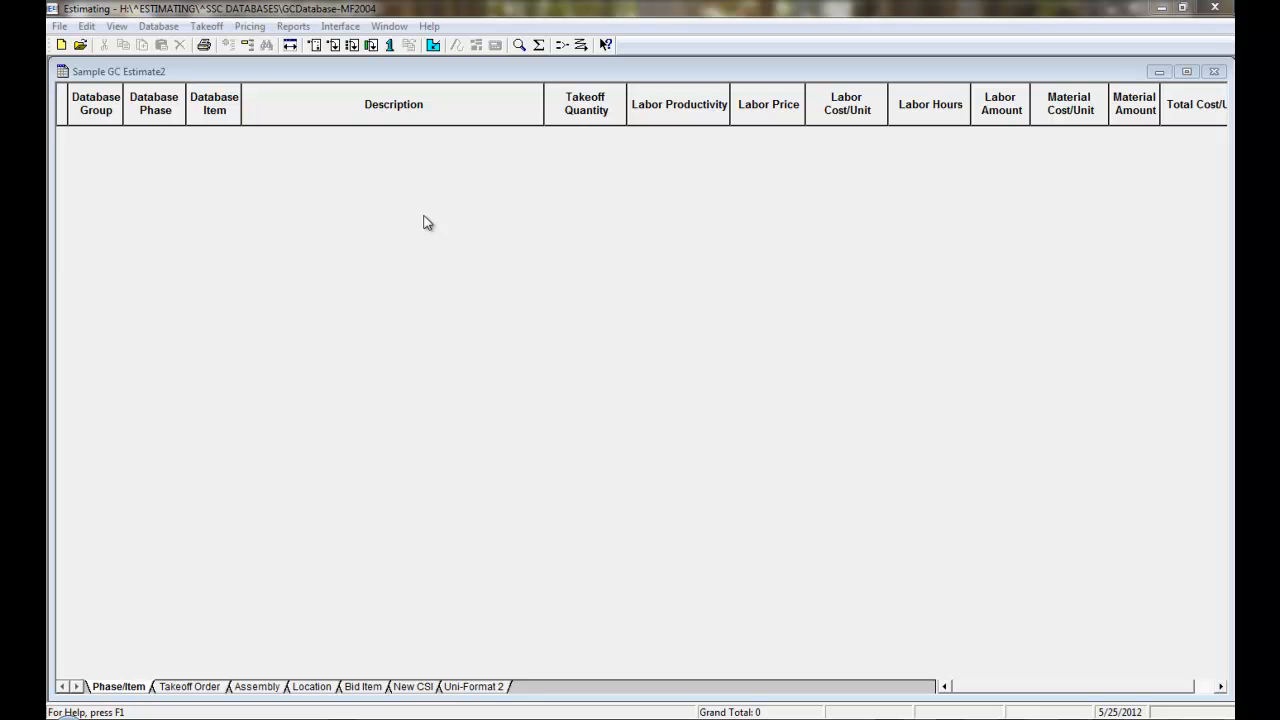
Open Quick Takeoff and expand the 03000 CONCRETE group down to the items of the 03110 FORMWORK phase
left_click(198, 28)
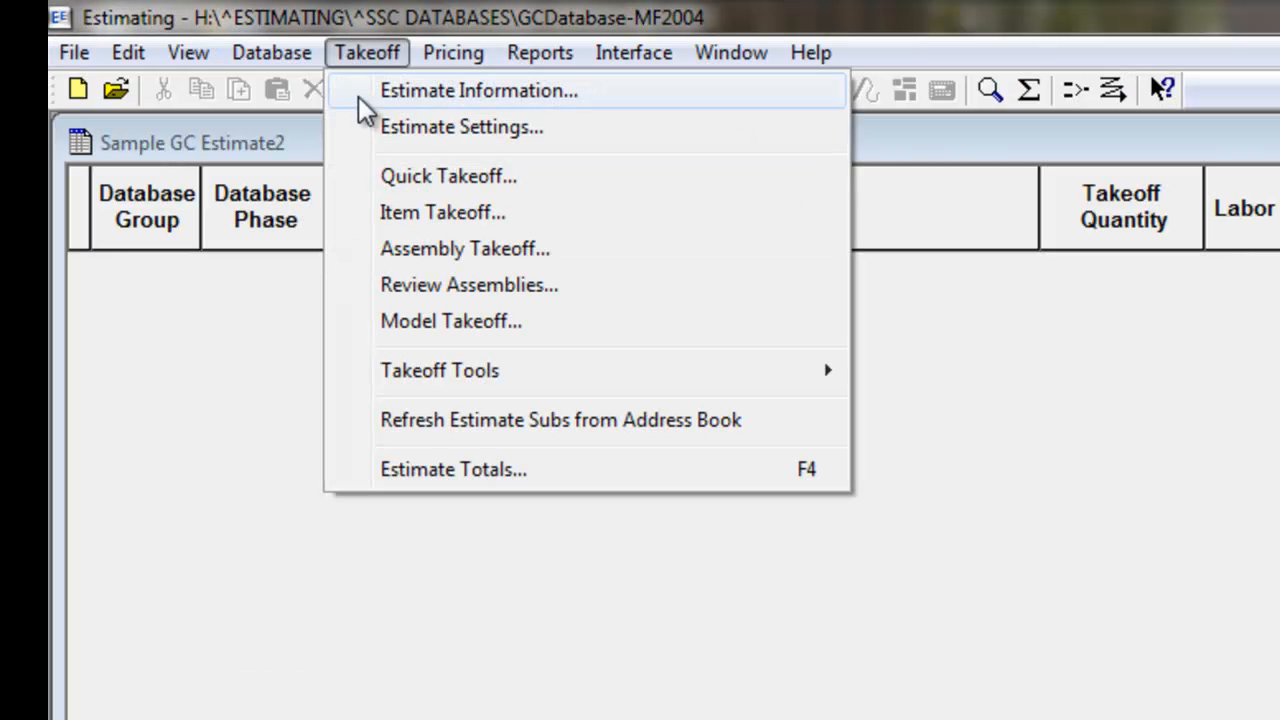
left_click(375, 175)
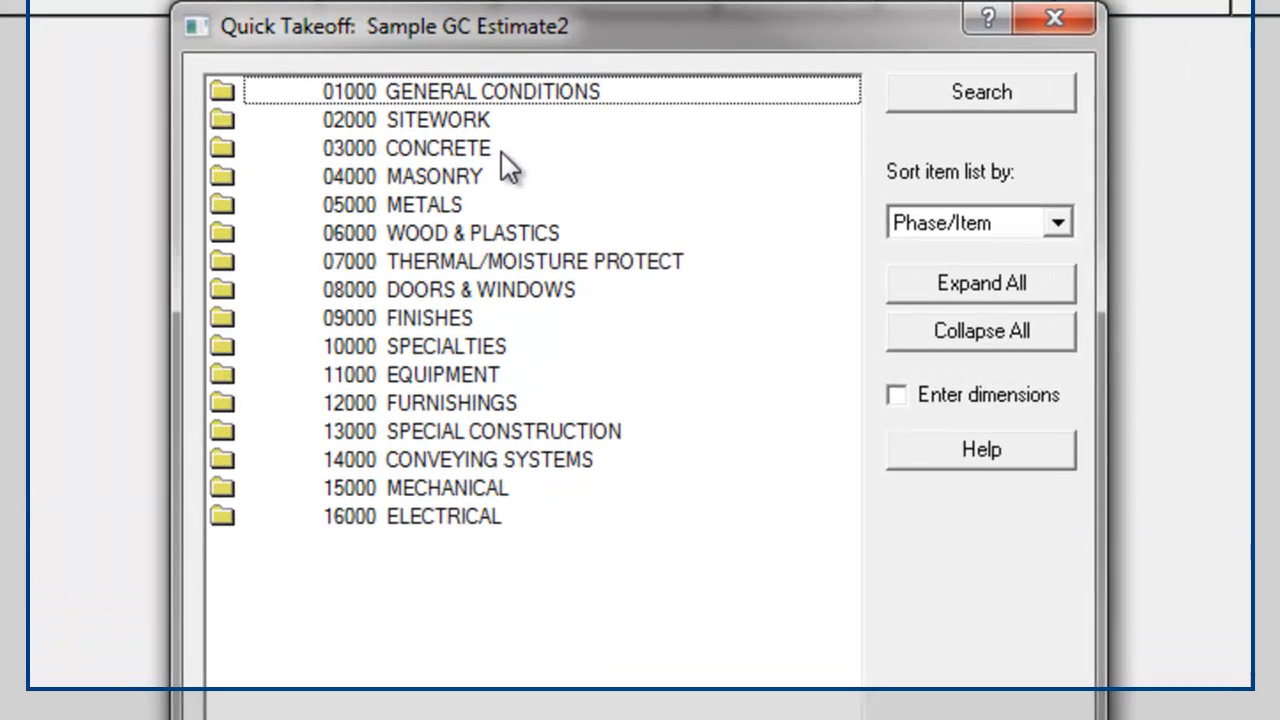
left_click(543, 103)
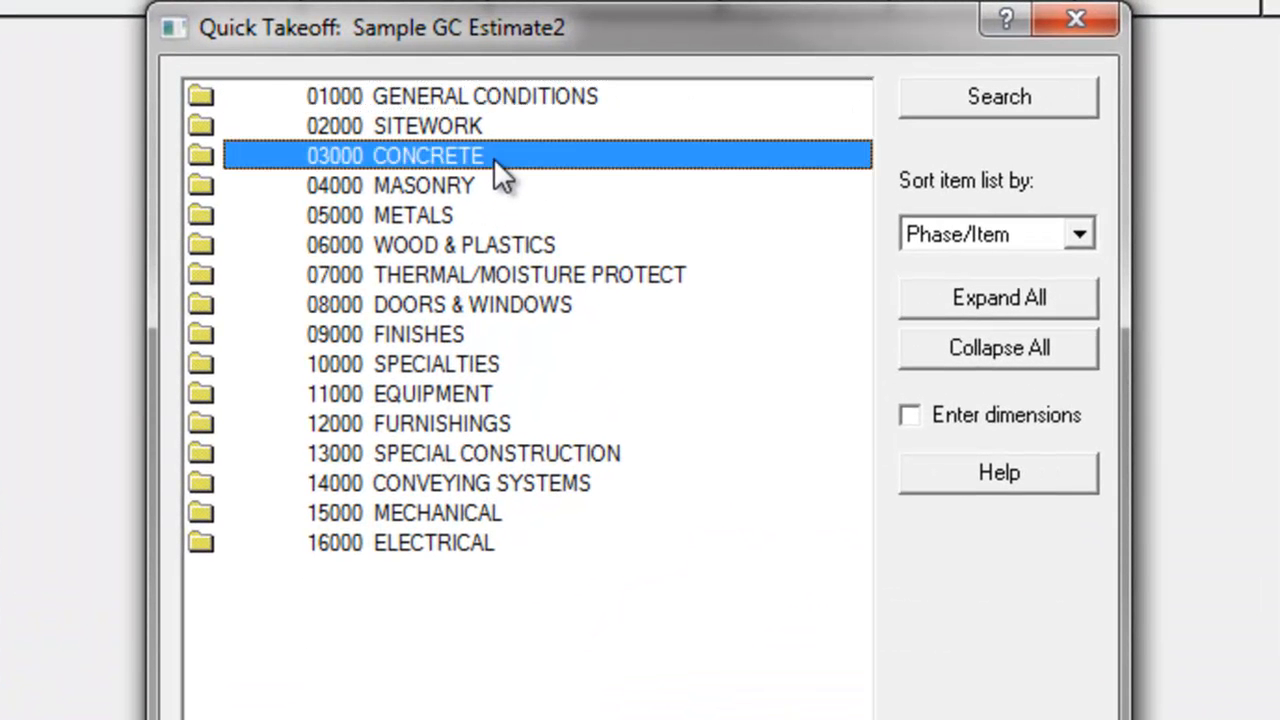
double_click(493, 157)
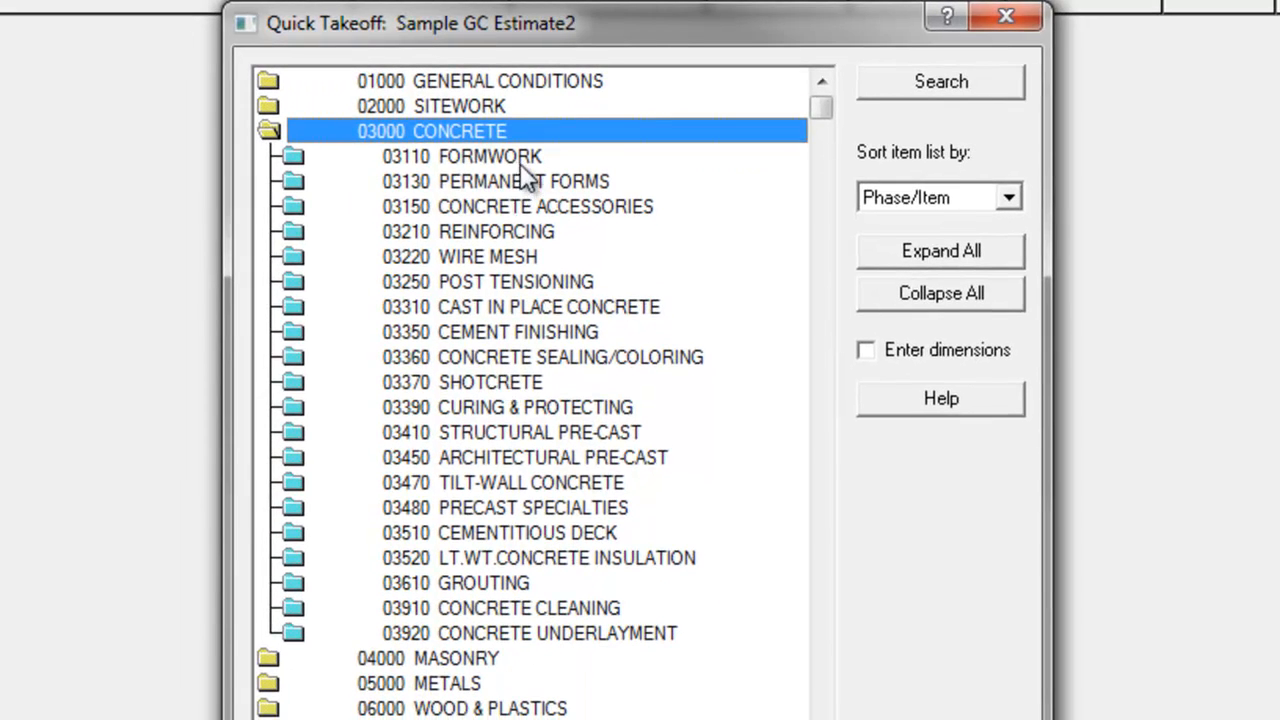
double_click(525, 156)
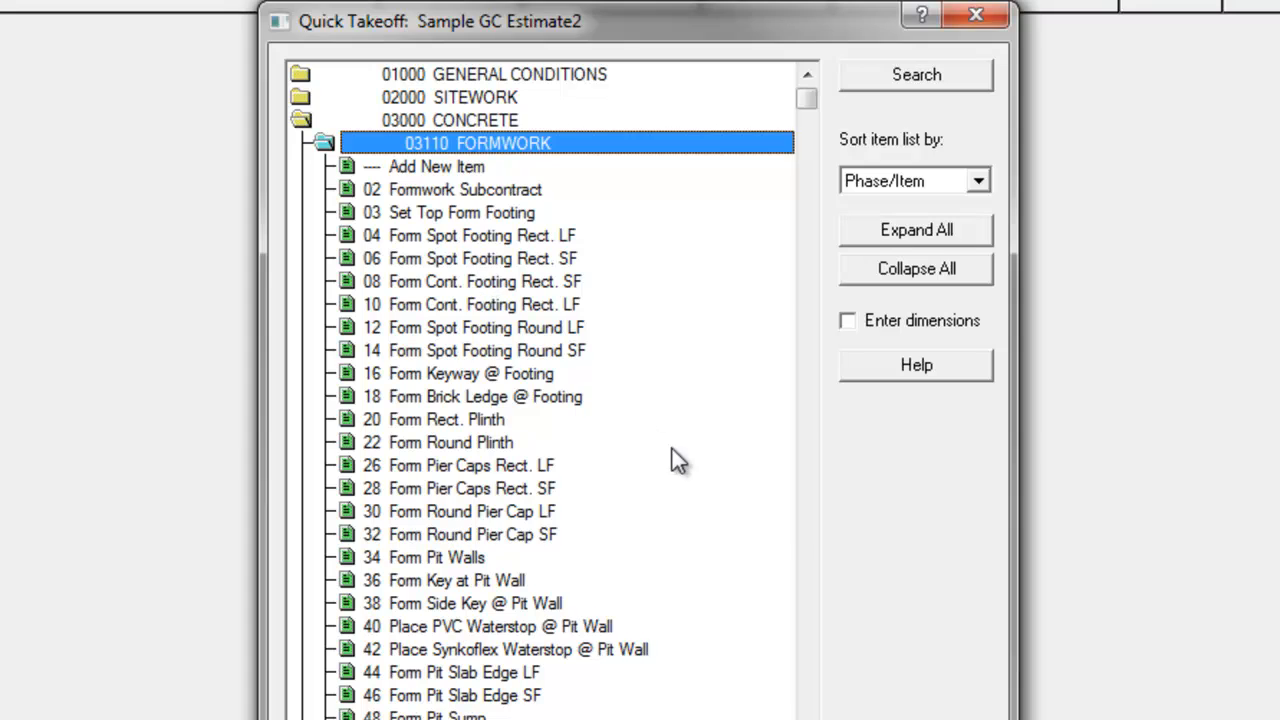
Look through the database items available in the 03110 FORMWORK phase
scroll(667, 360, "down", 4)
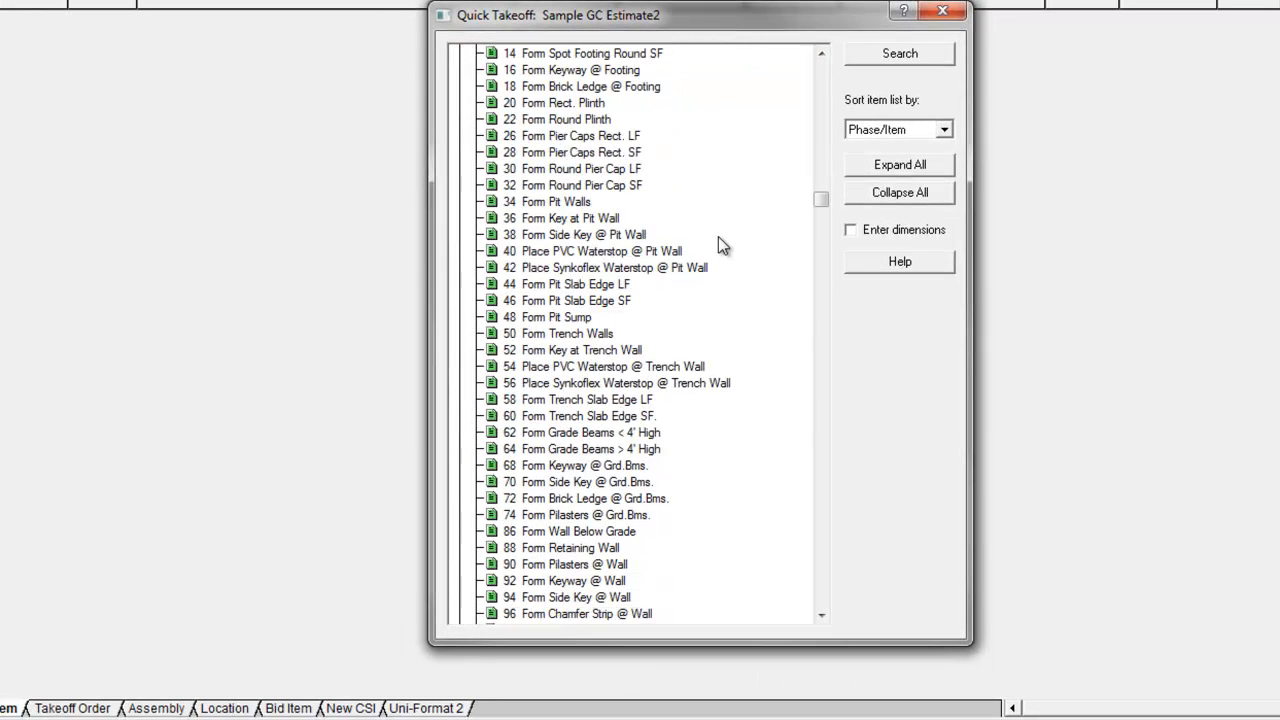
scroll(719, 240, "down", 3)
scroll(723, 234, "down", 4)
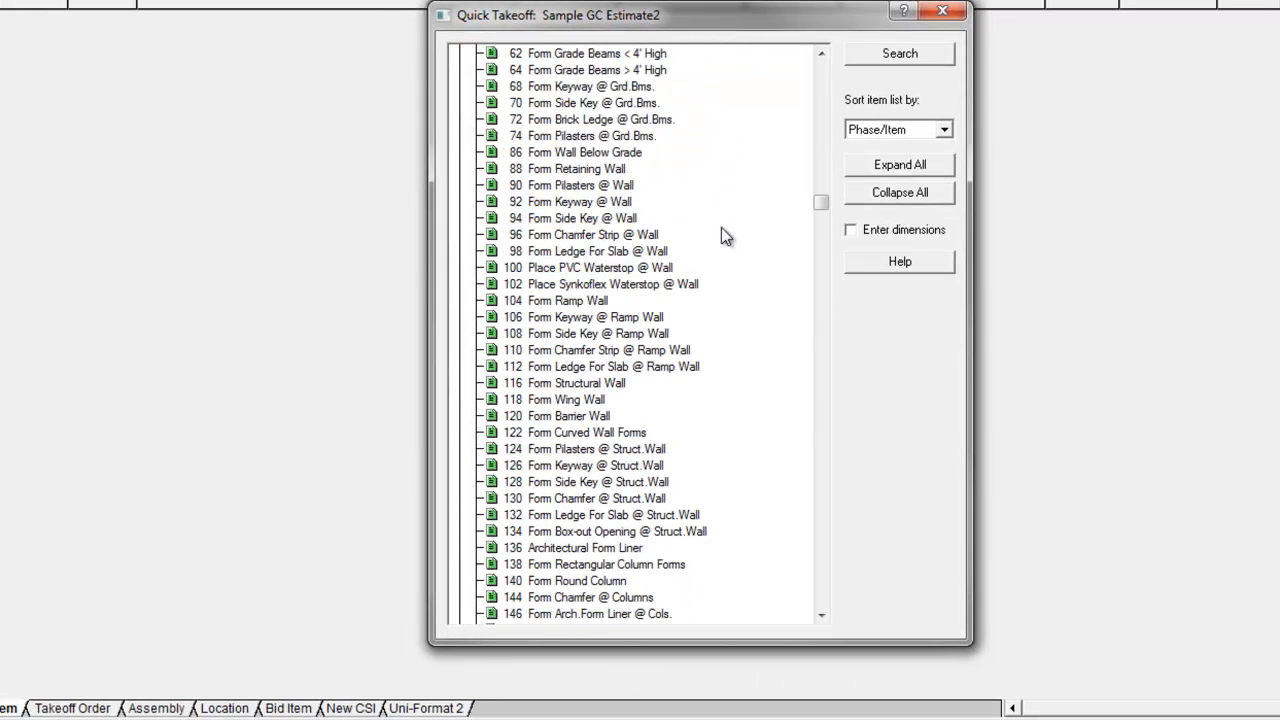
scroll(721, 220, "down", 4)
scroll(721, 220, "down", 6)
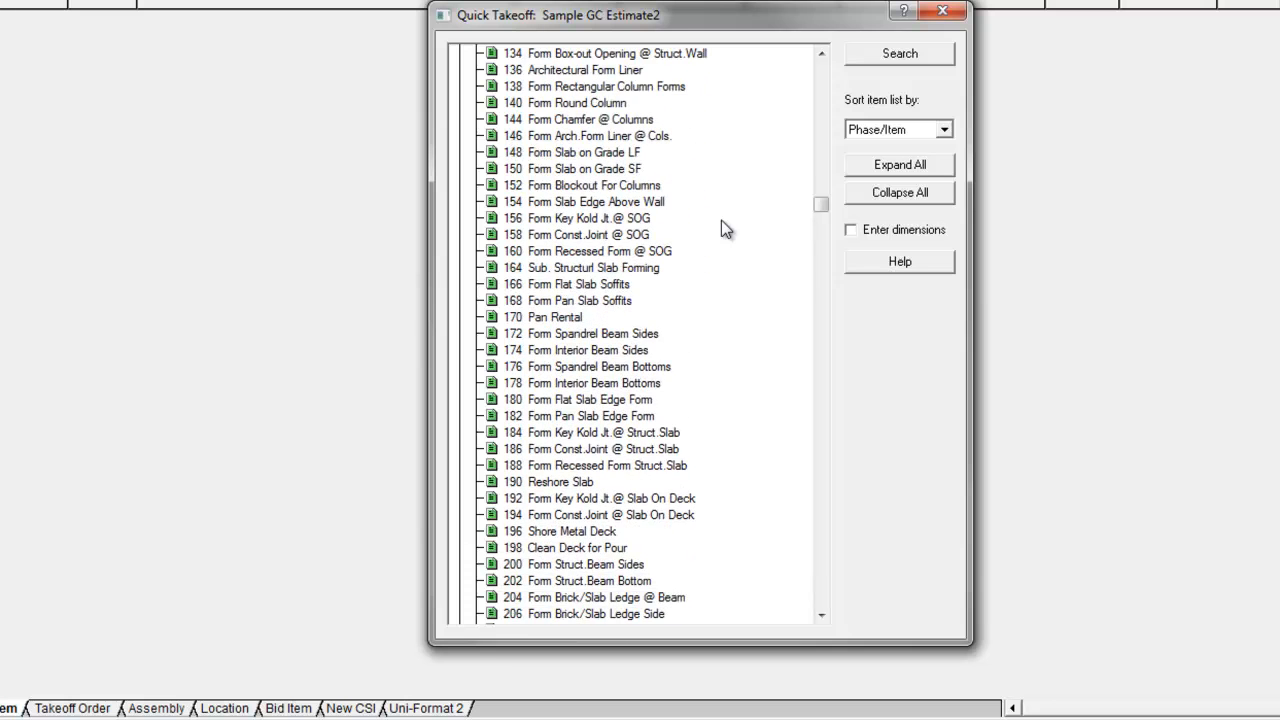
scroll(721, 220, "down", 3)
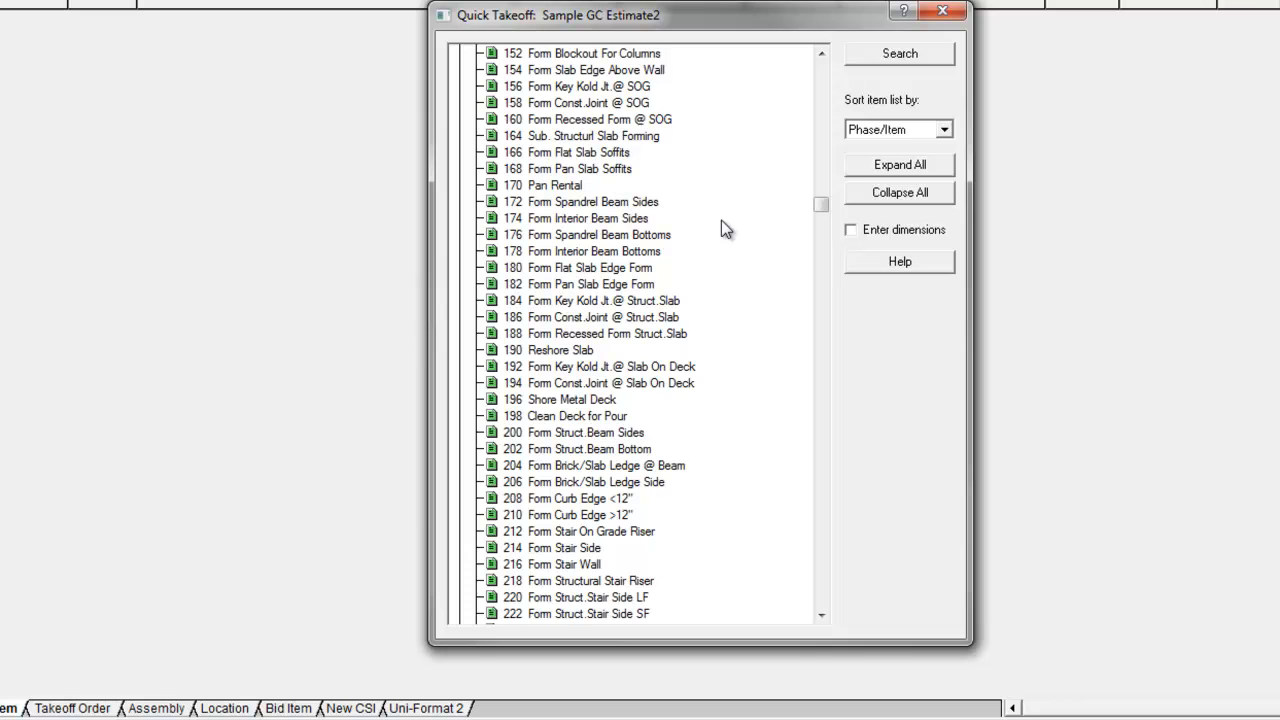
scroll(721, 220, "down", 3)
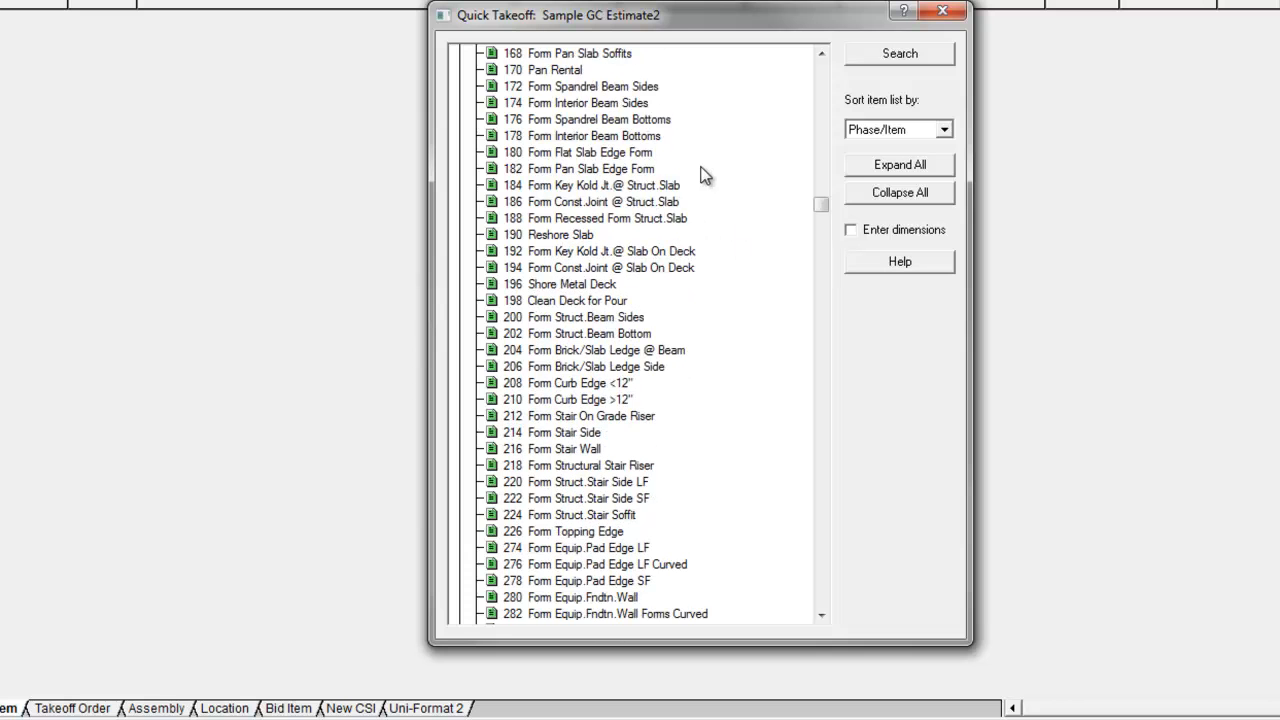
scroll(700, 177, "up", 18)
scroll(672, 133, "up", 9)
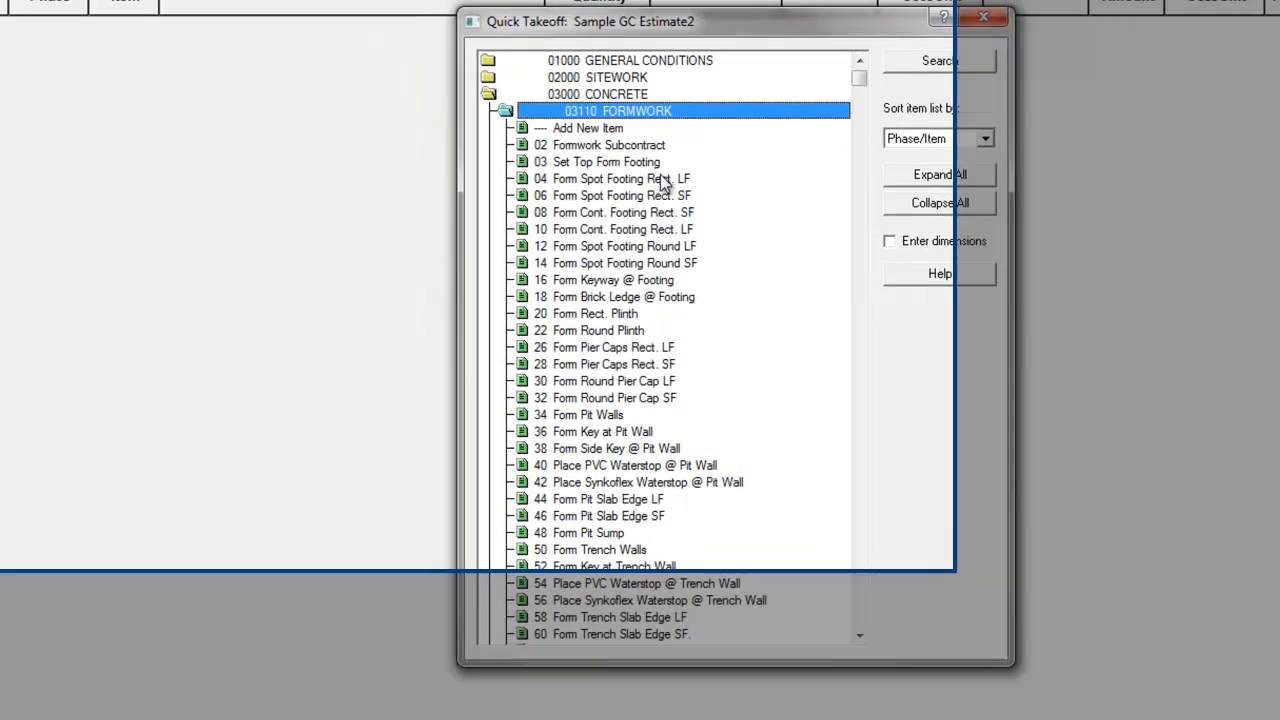
Add the item 04 Form Spot Footing Rect. LF to the estimate with a takeoff quantity of 125 lf
left_click(662, 180)
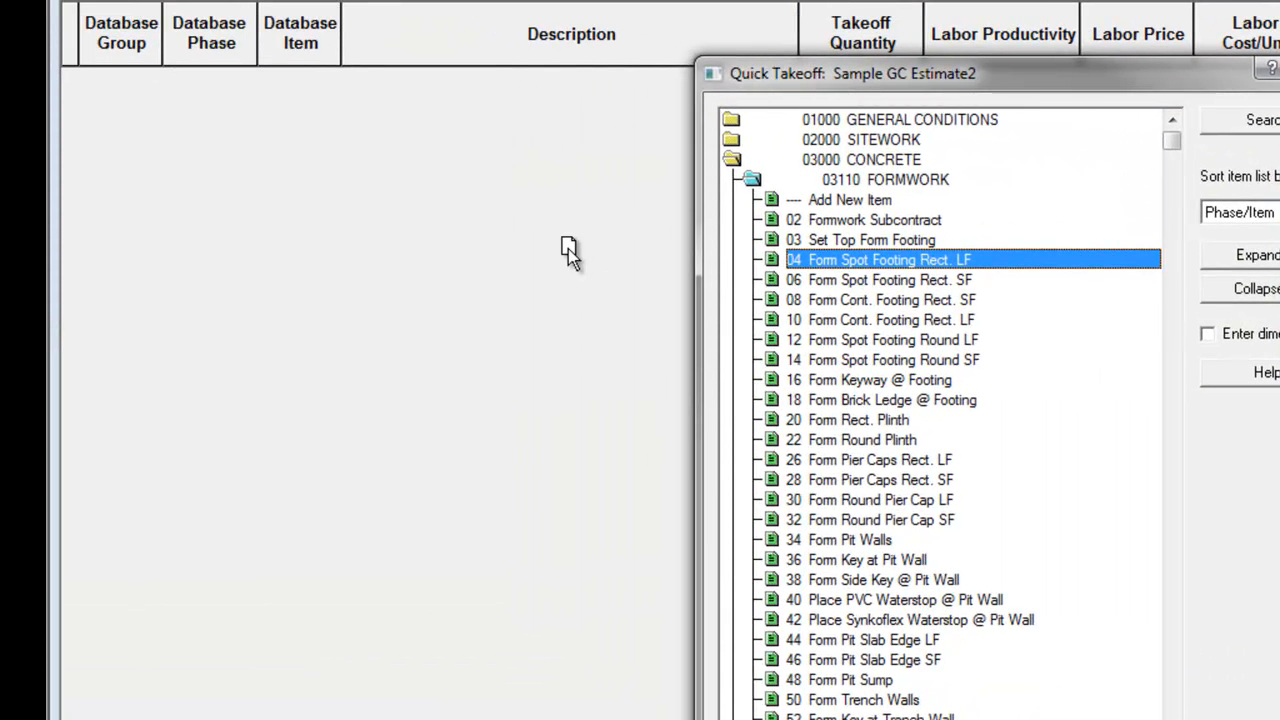
left_click_drag(568, 248, 568, 248)
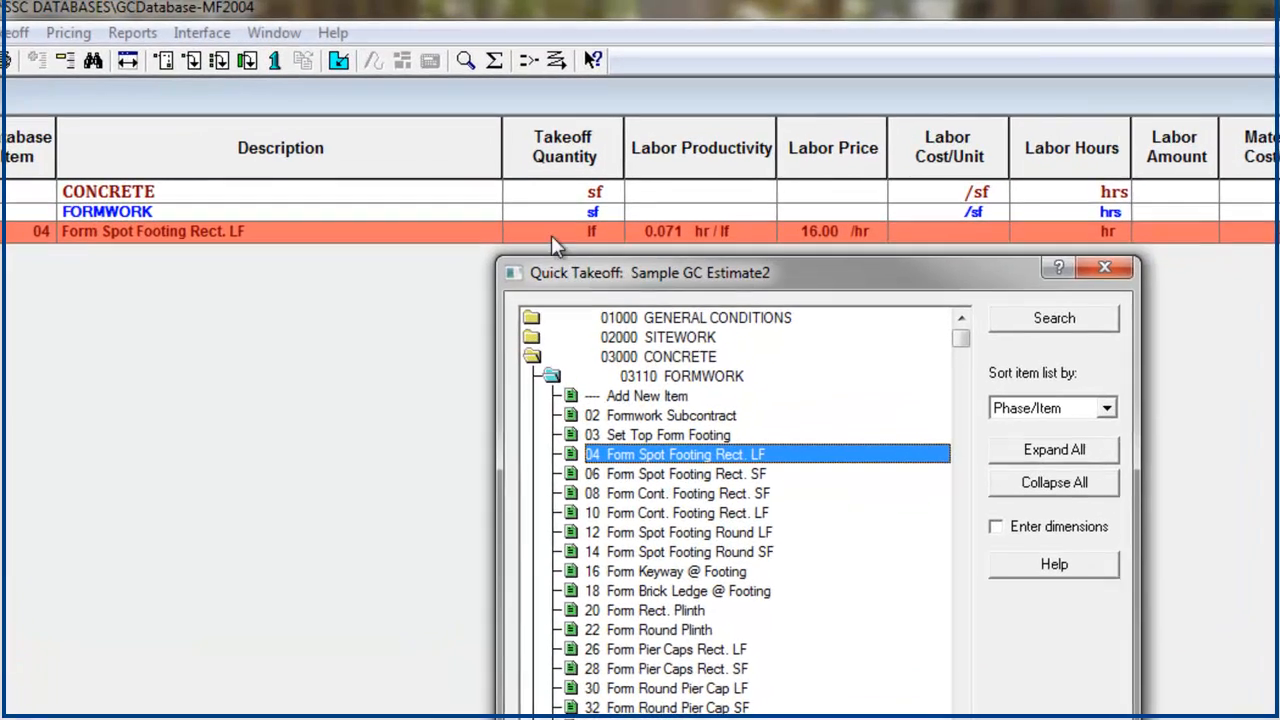
left_click(566, 175)
type("12")
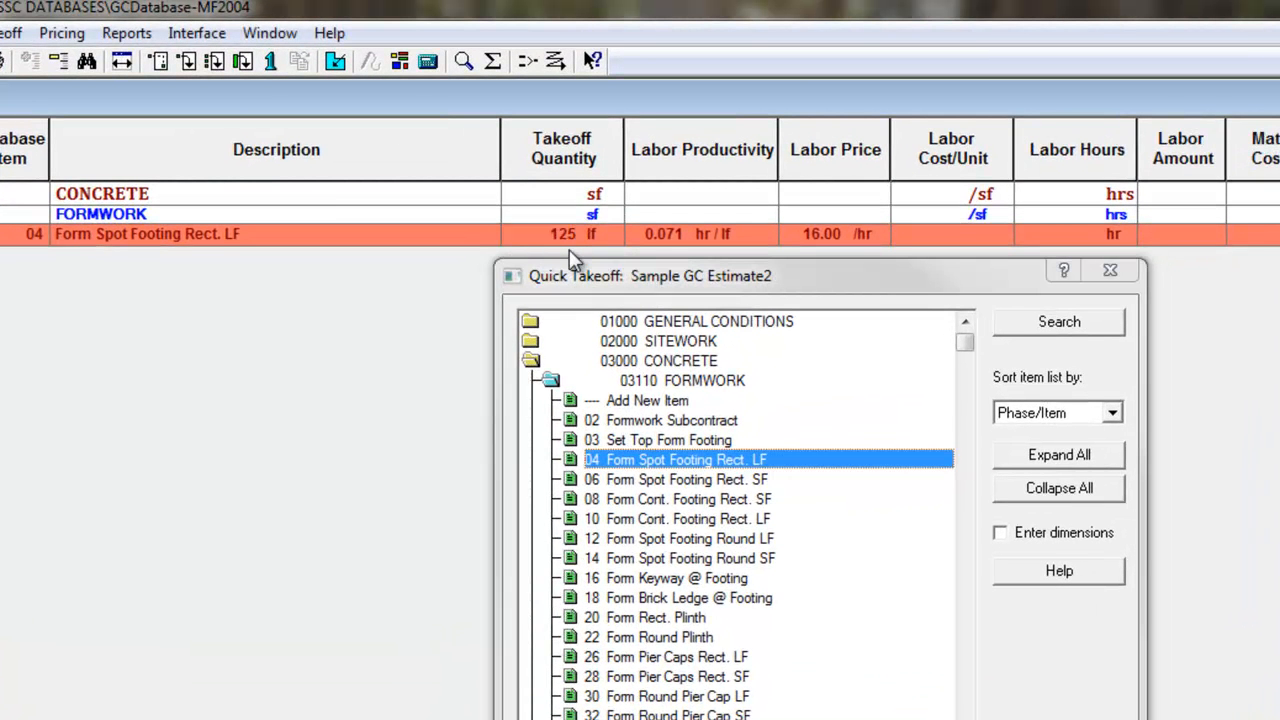
type("5")
key("Return")
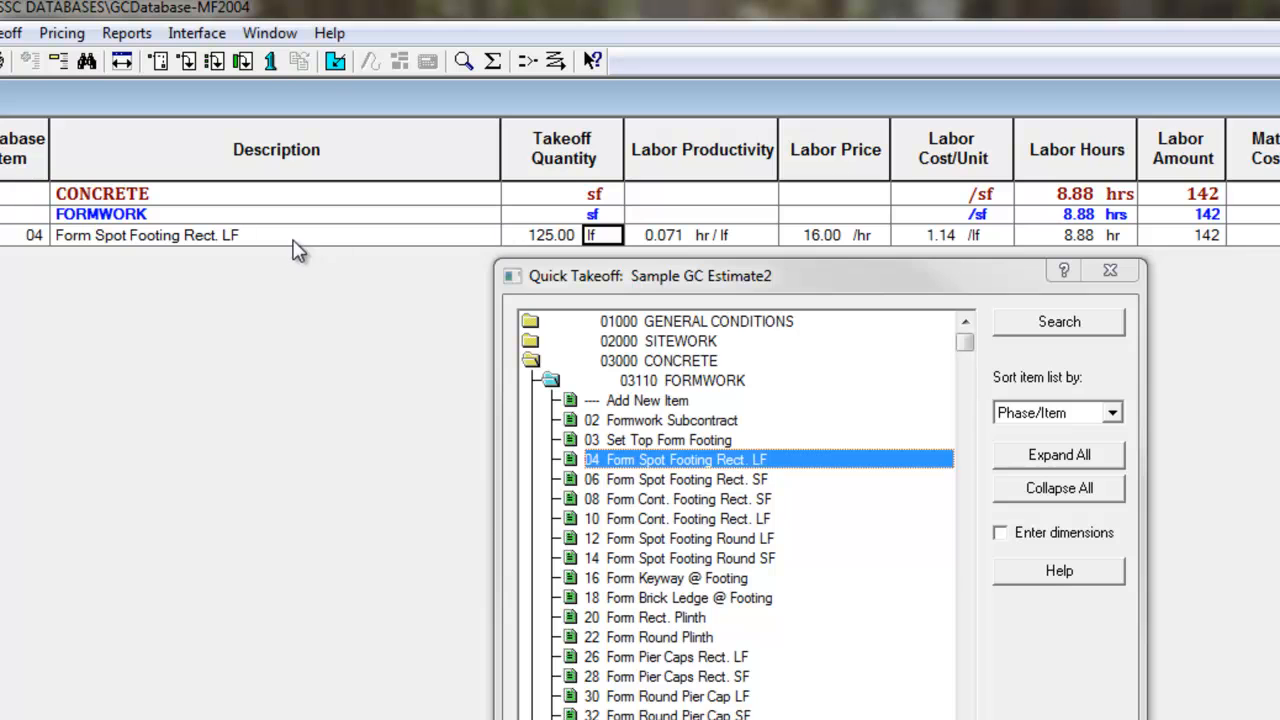
Set the labor price of Form Spot Footing Rect. LF to 20 per hour
left_click(1200, 236)
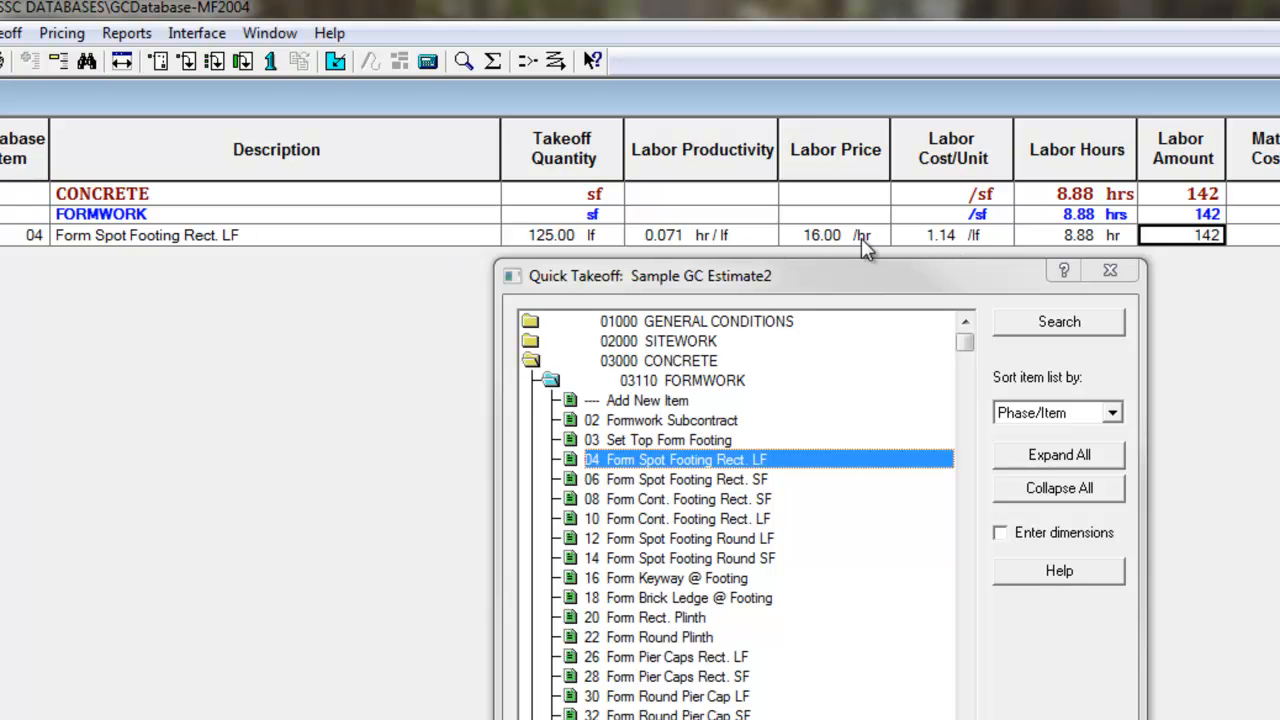
left_click(830, 236)
type("20")
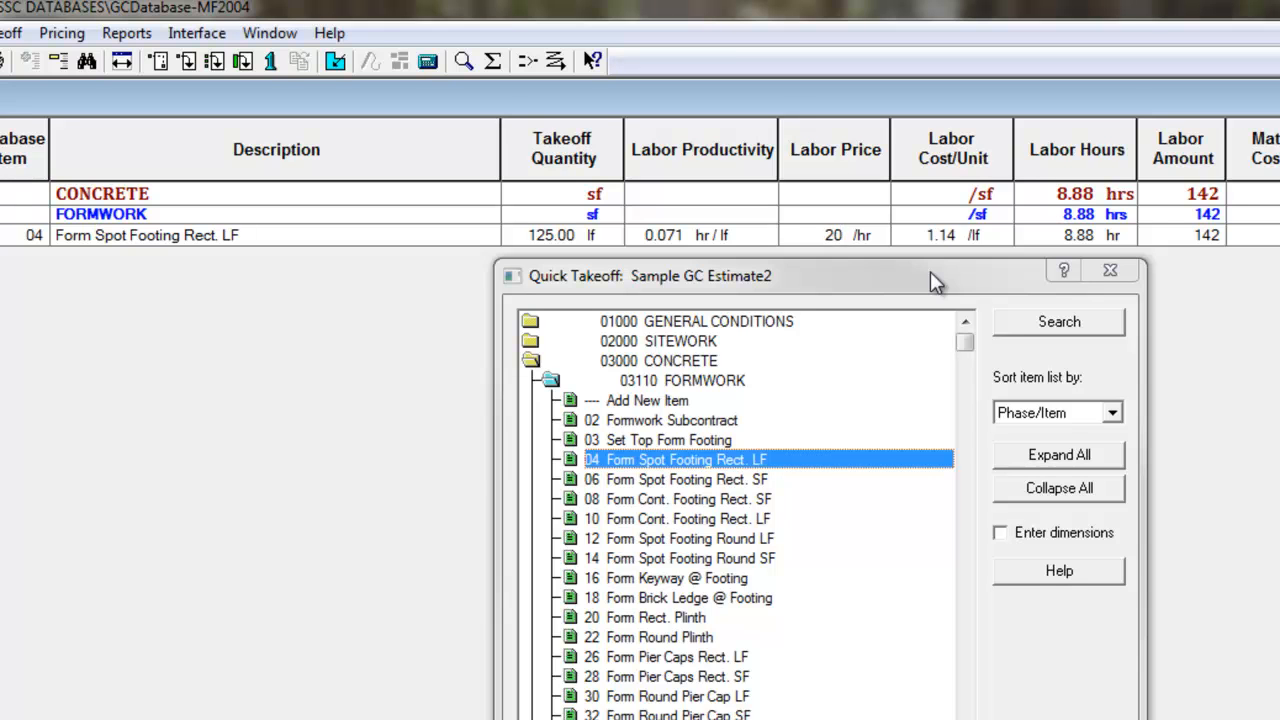
key("Tab")
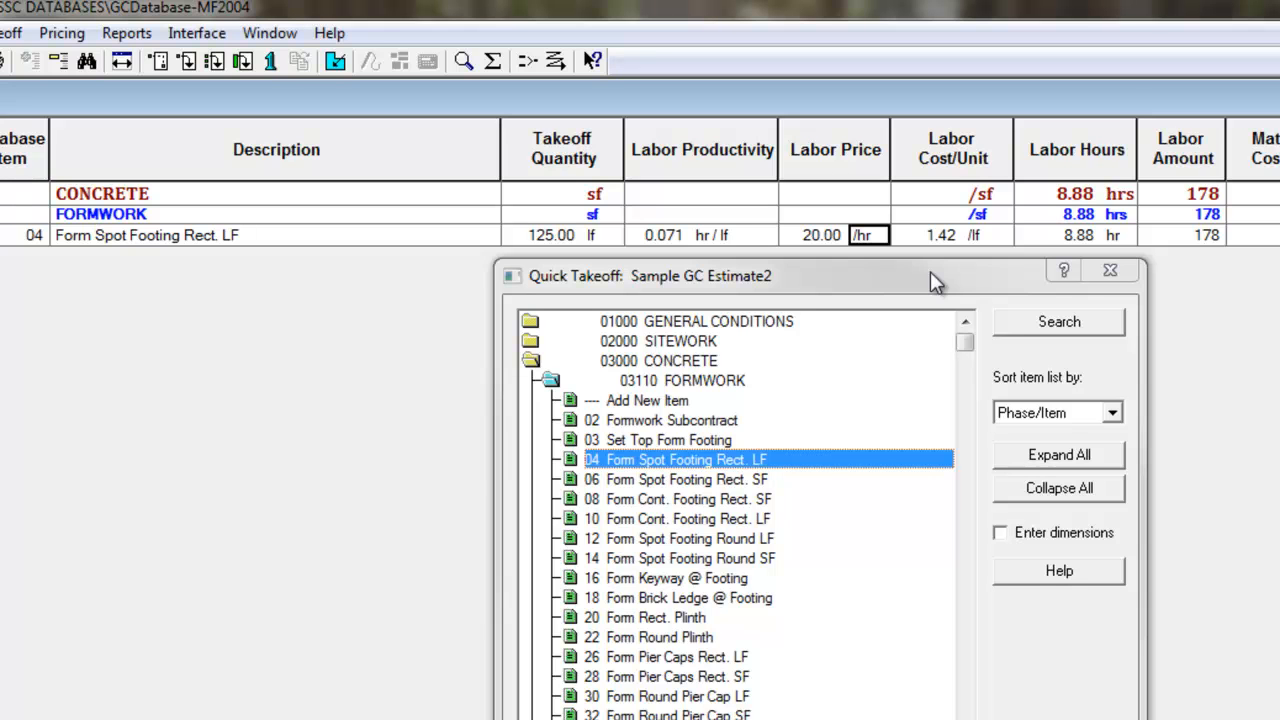
Set the labor productivity of Form Spot Footing Rect. LF to .10 hr/lf
left_click(674, 235)
type(".10")
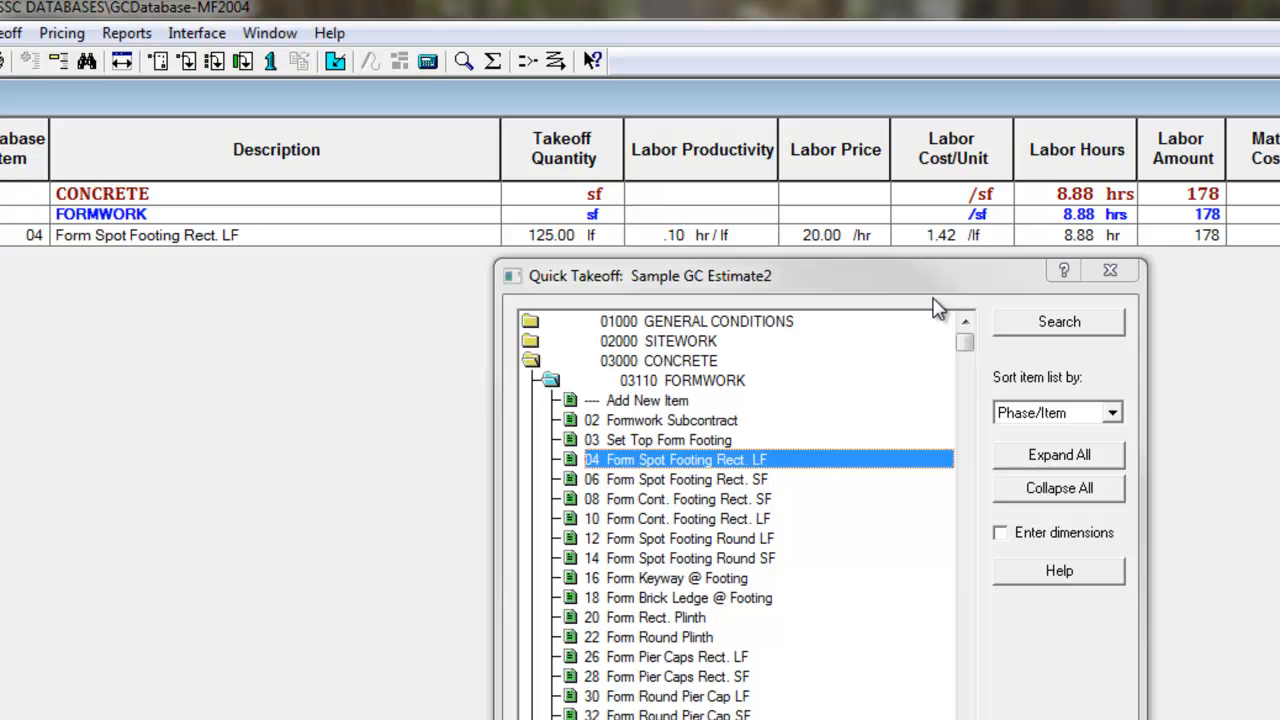
key("Tab")
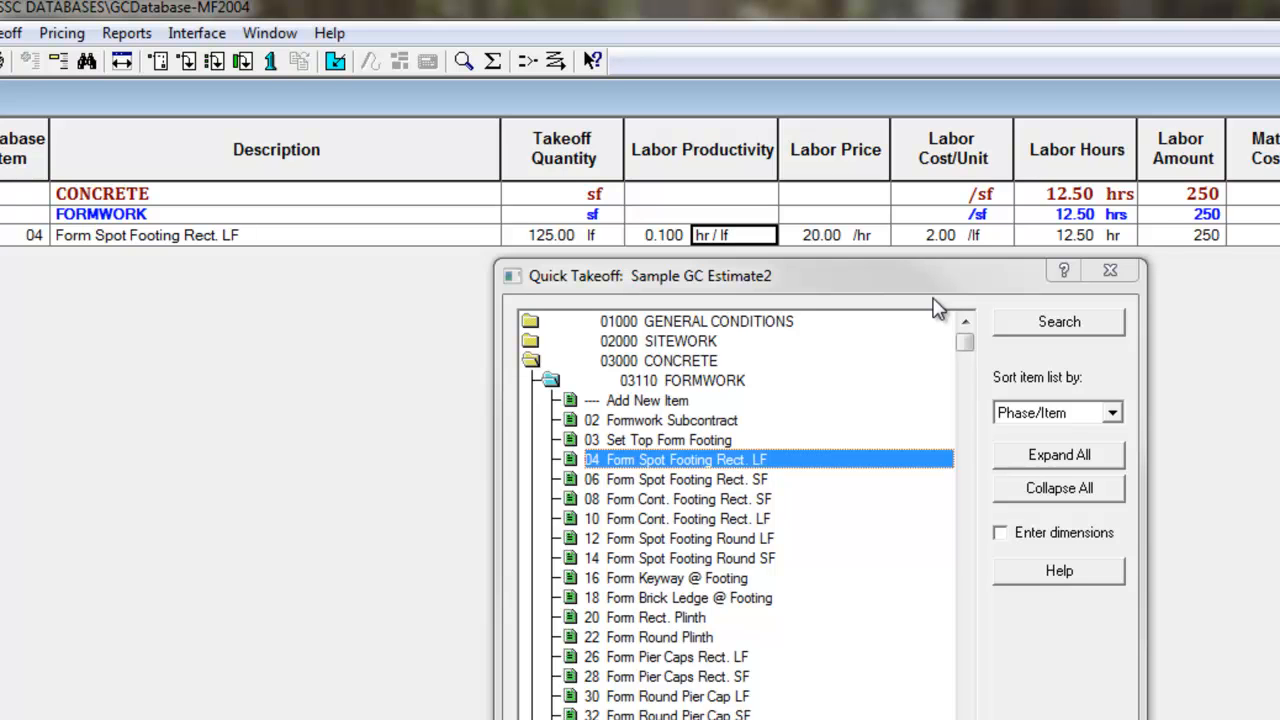
Set the labor hours of Form Spot Footing Rect. LF to 10 and check the recalculated labor productivity
key("Tab")
key("Tab")
key("Tab")
key("Tab")
key("Tab")
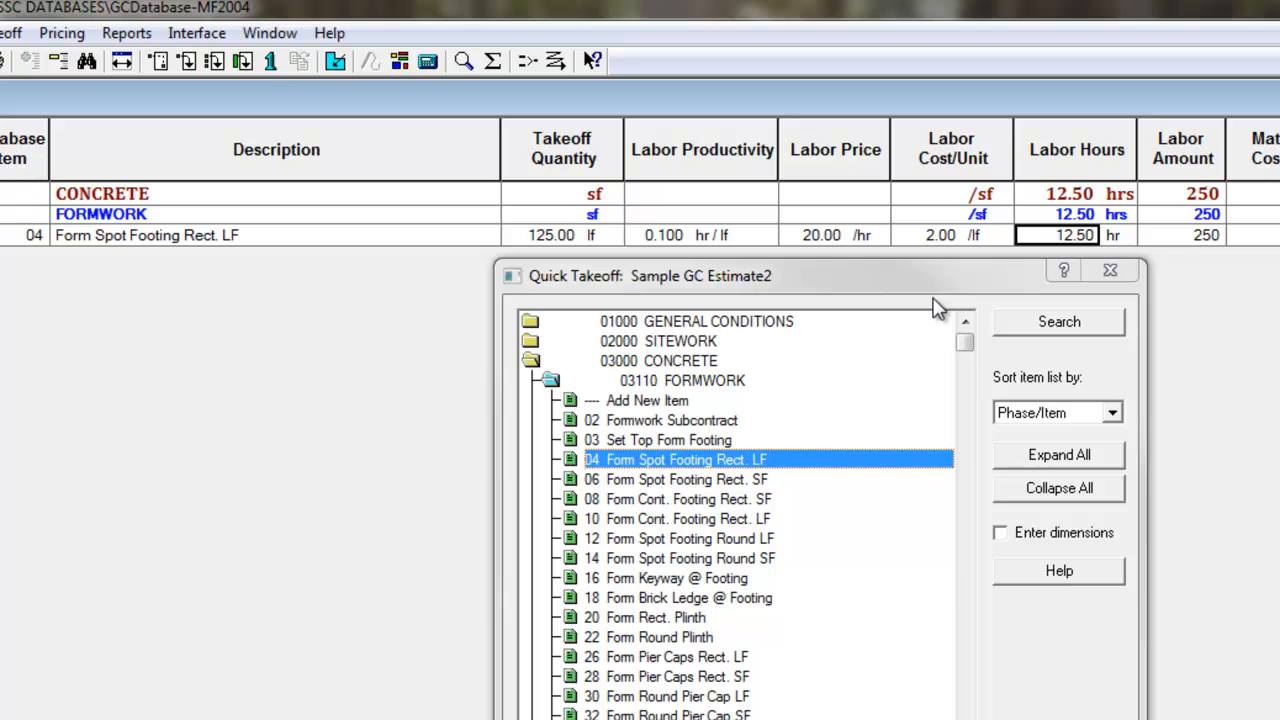
type("10")
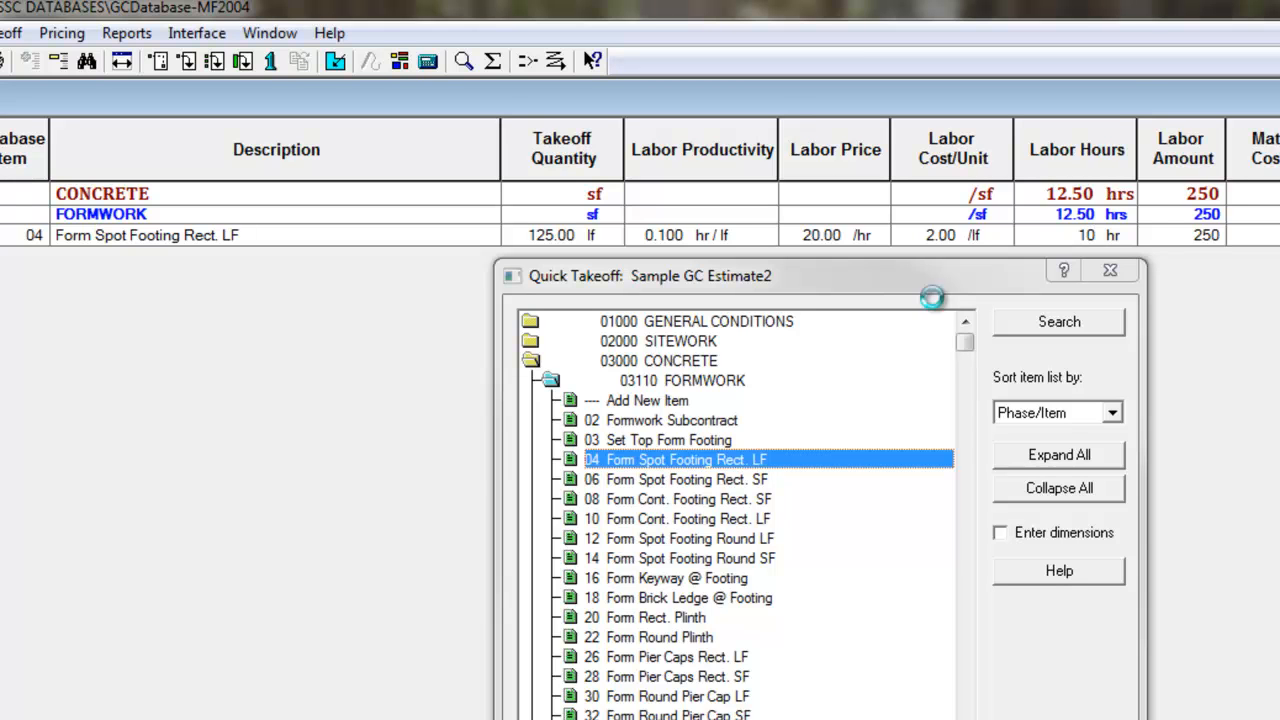
key("Tab")
key("shift+Tab")
key("shift+Tab")
key("shift+Tab")
key("shift+Tab")
key("shift+Tab")
key("shift+Tab")
key("shift+Tab")
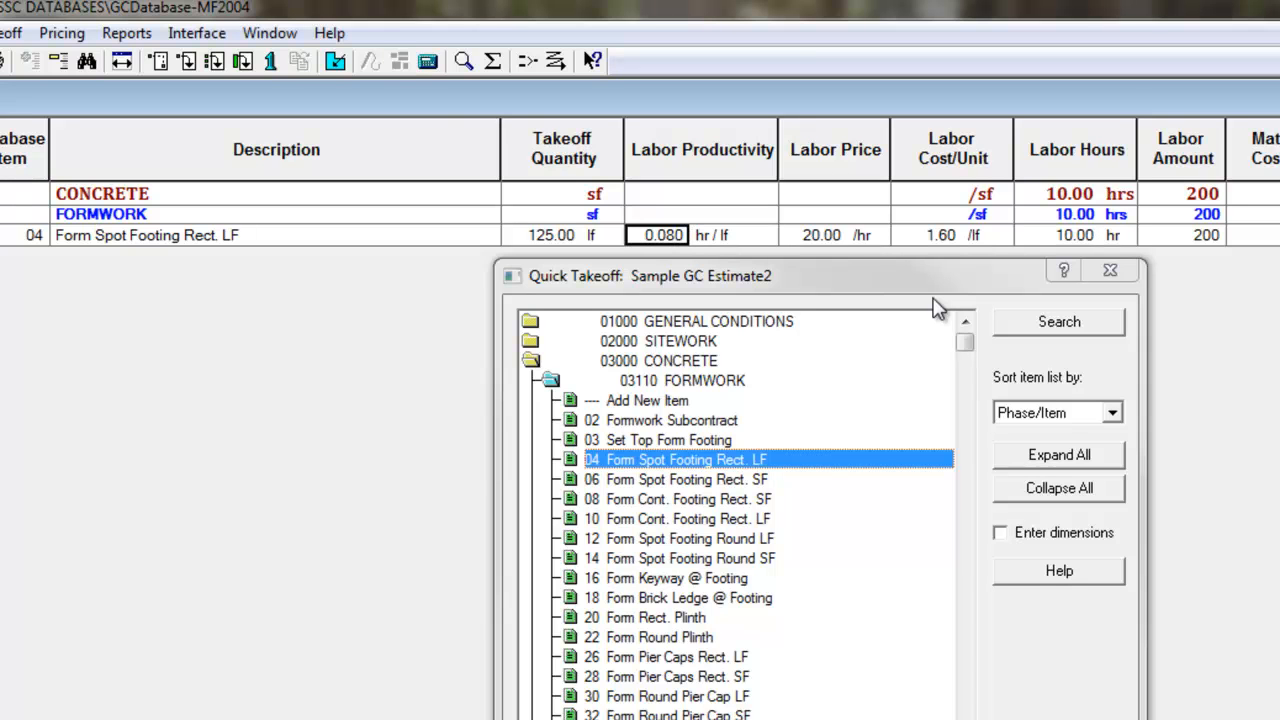
left_click(1075, 240)
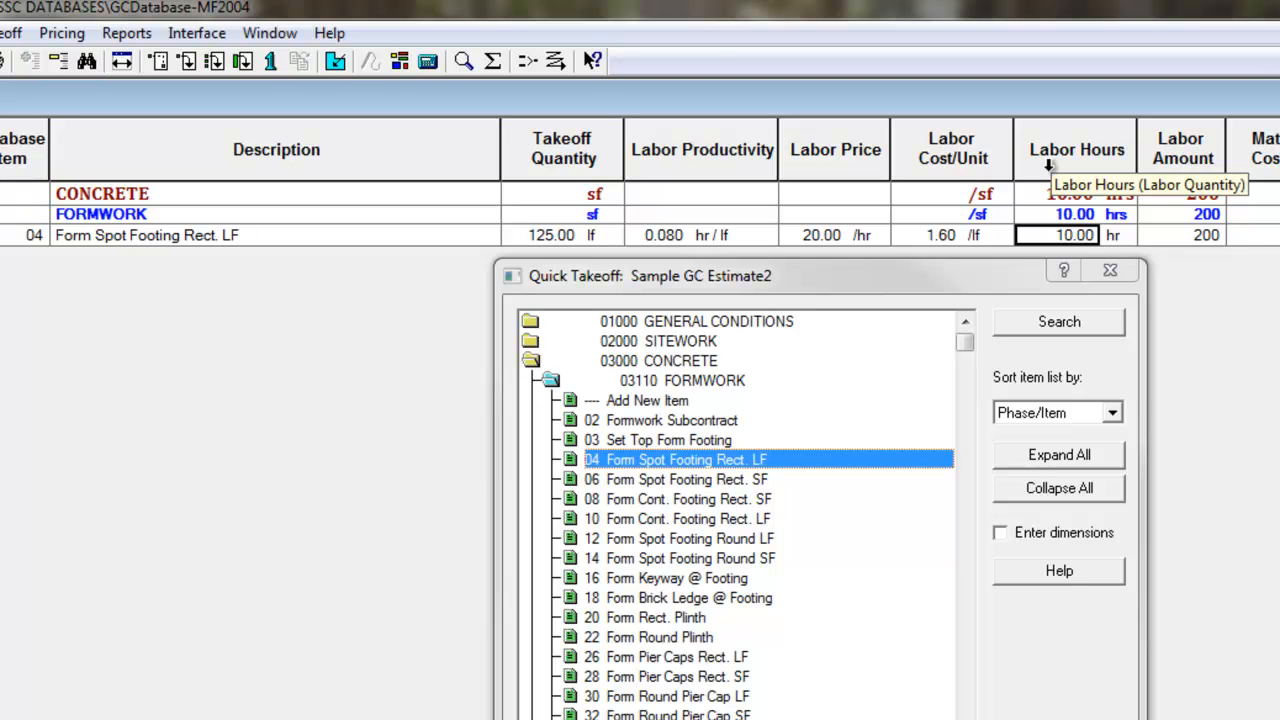
Add the formwork items 20 Form Rect. Plinth and 22 Form Round Plinth and the grouting item 04 Grout Door Frames to the estimate
double_click(660, 617)
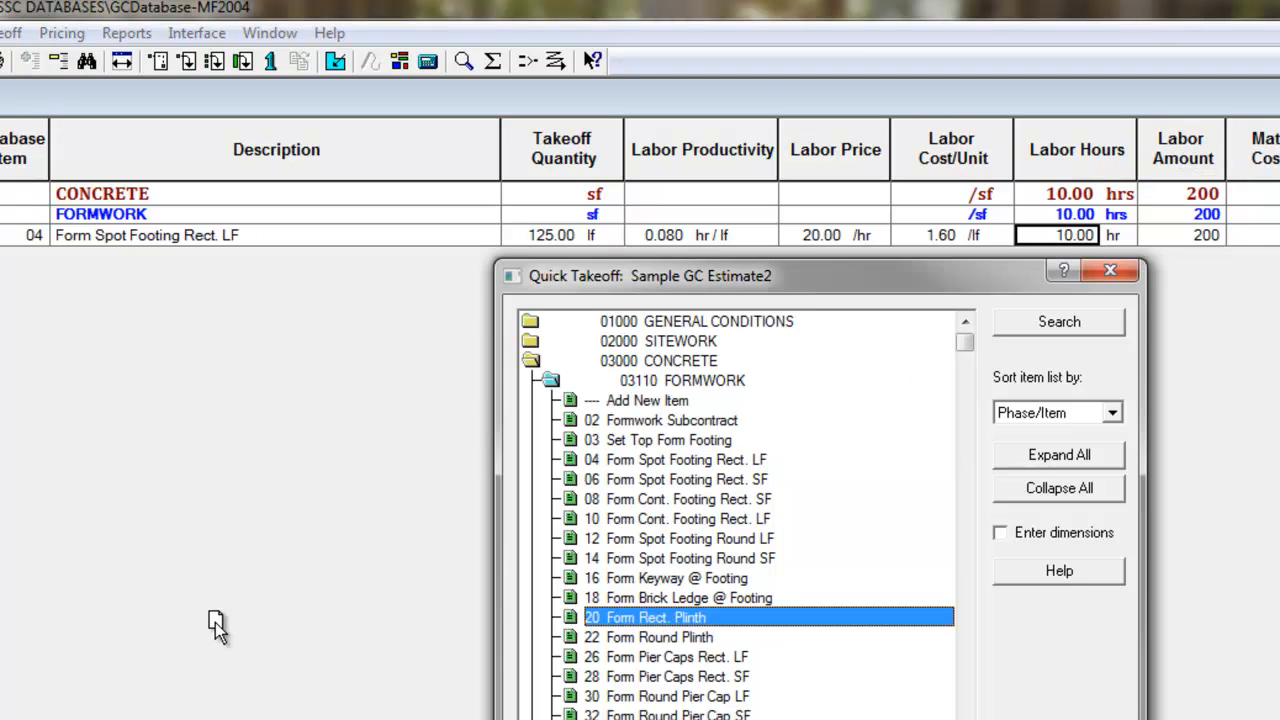
double_click(686, 638)
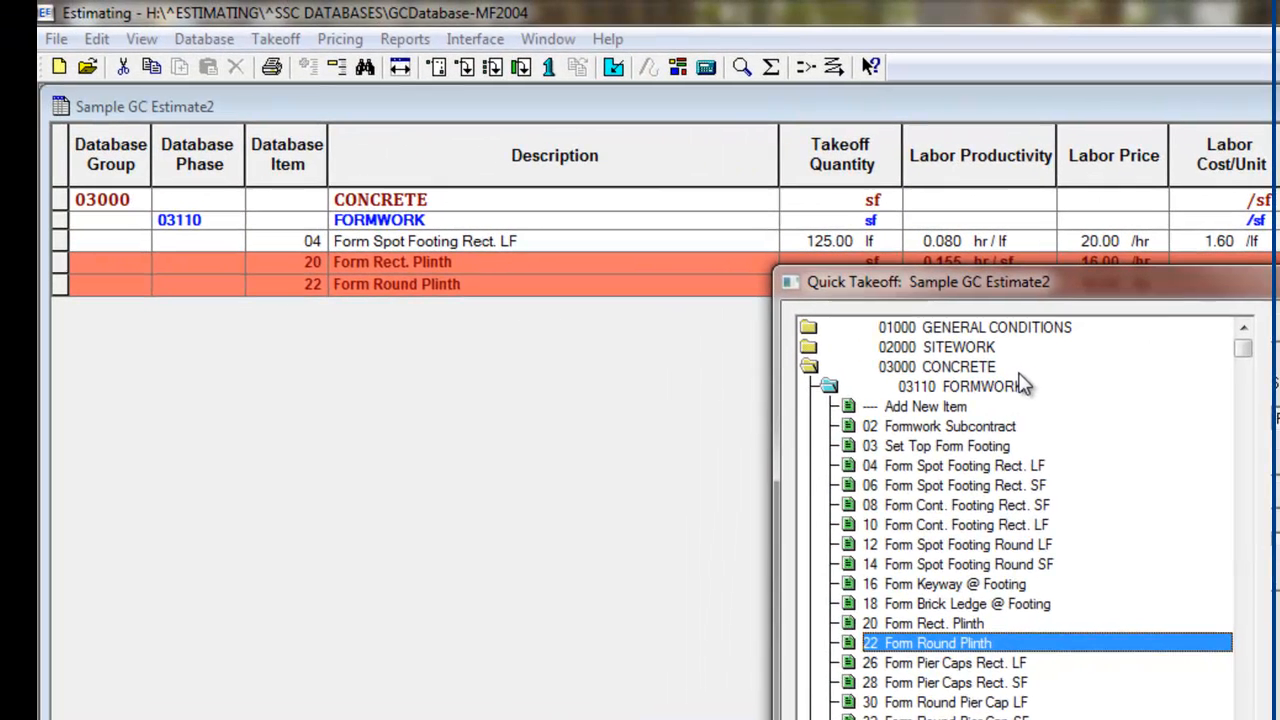
double_click(1018, 386)
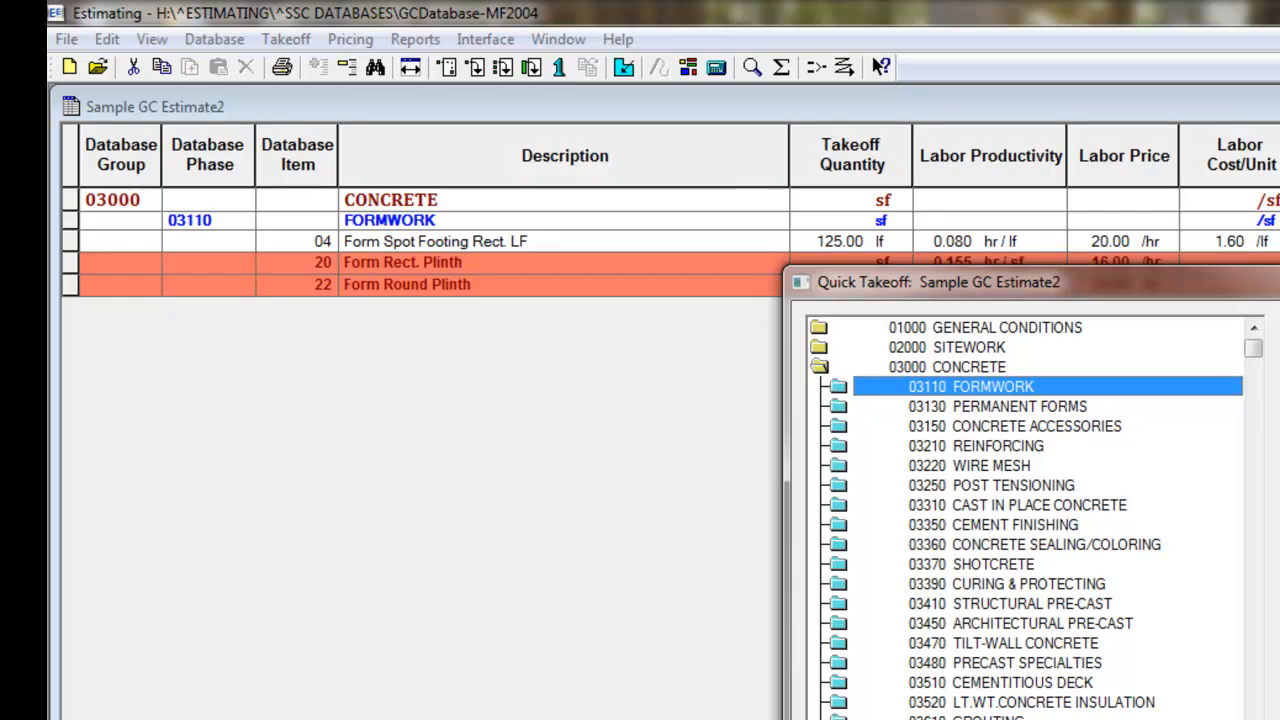
double_click(998, 718)
left_click(739, 656)
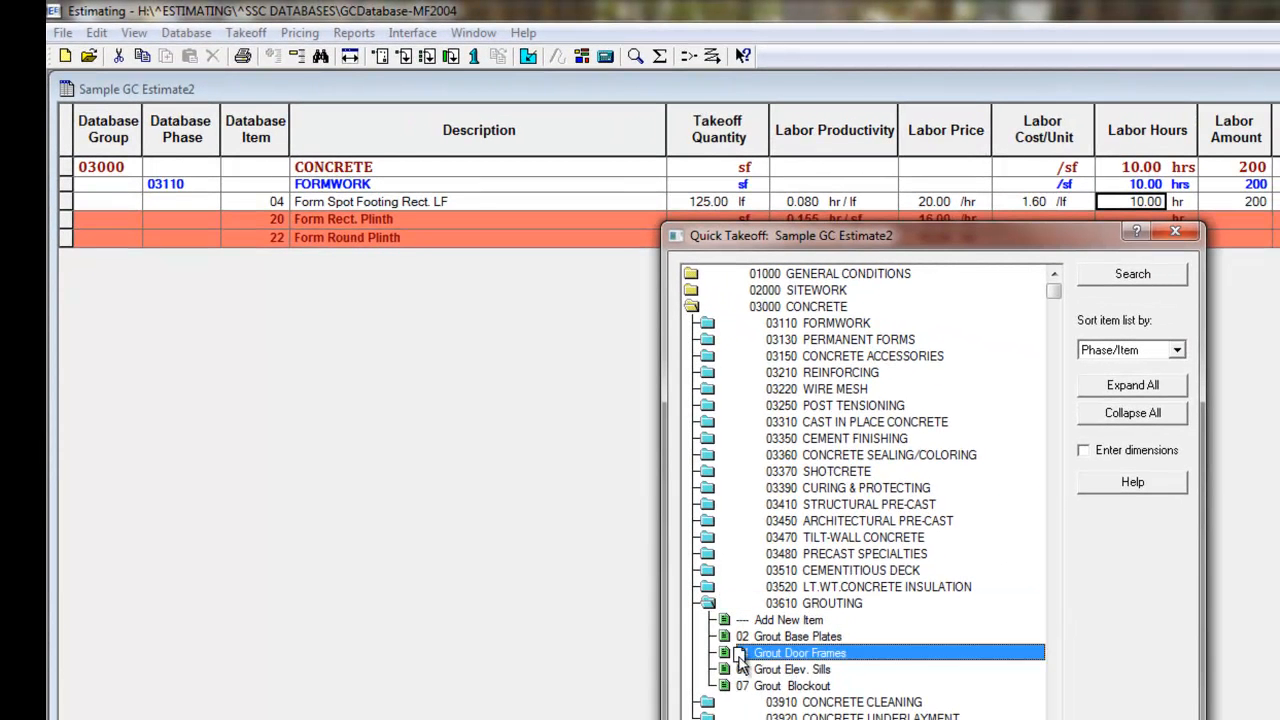
left_click_drag(739, 660, 340, 495)
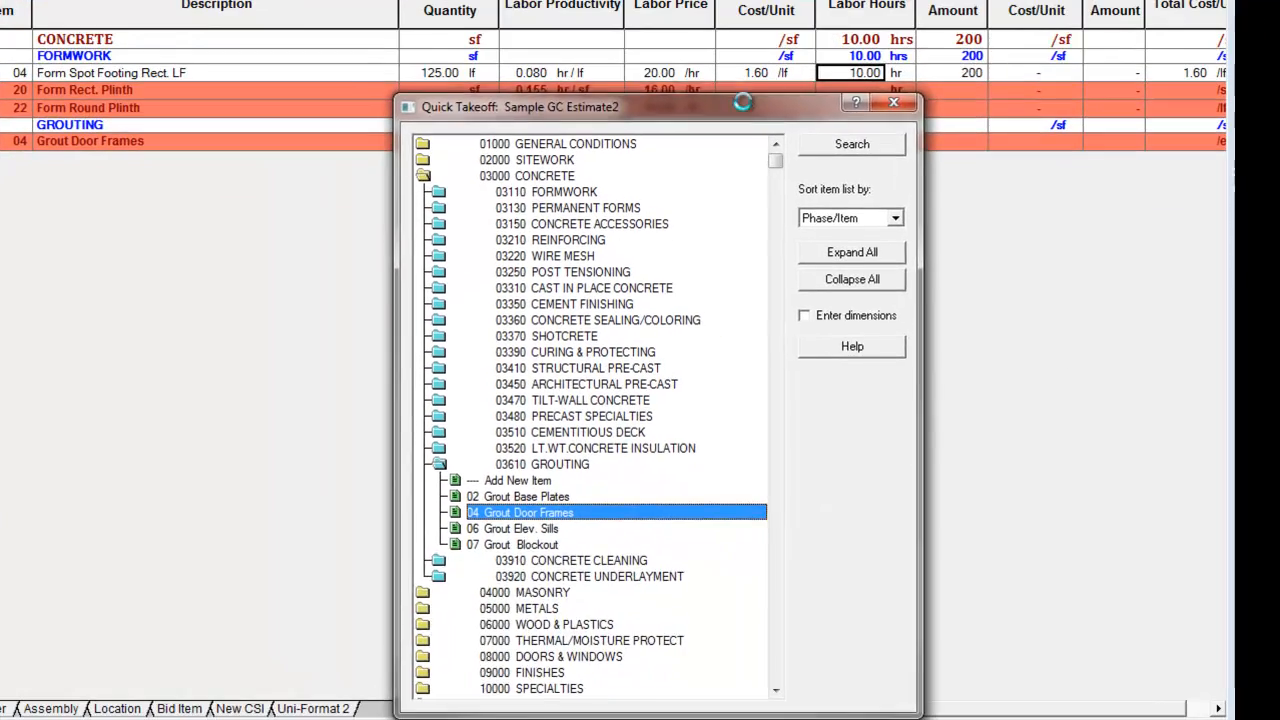
Set the takeoff quantities of Form Rect. Plinth to 500 sf and Form Round Plinth to 25 lf
left_click_drag(1007, 224, 1006, 276)
left_click_drag(730, 146, 728, 162)
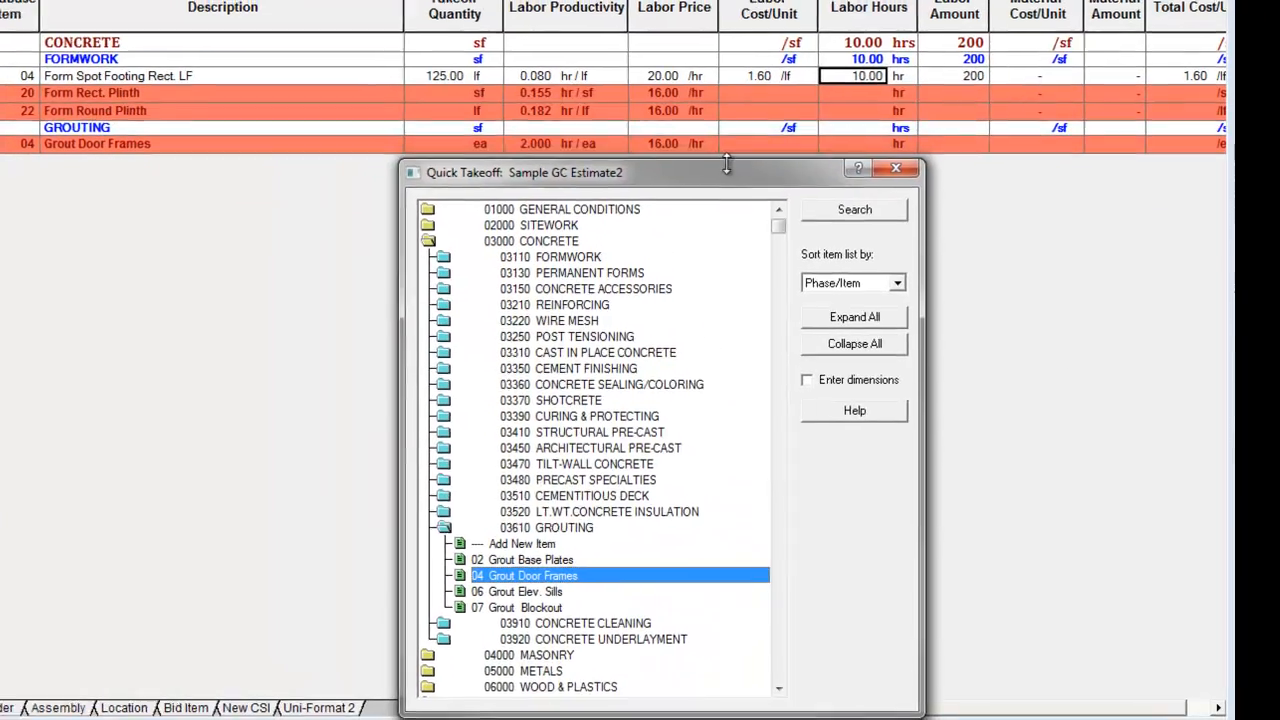
left_click(437, 91)
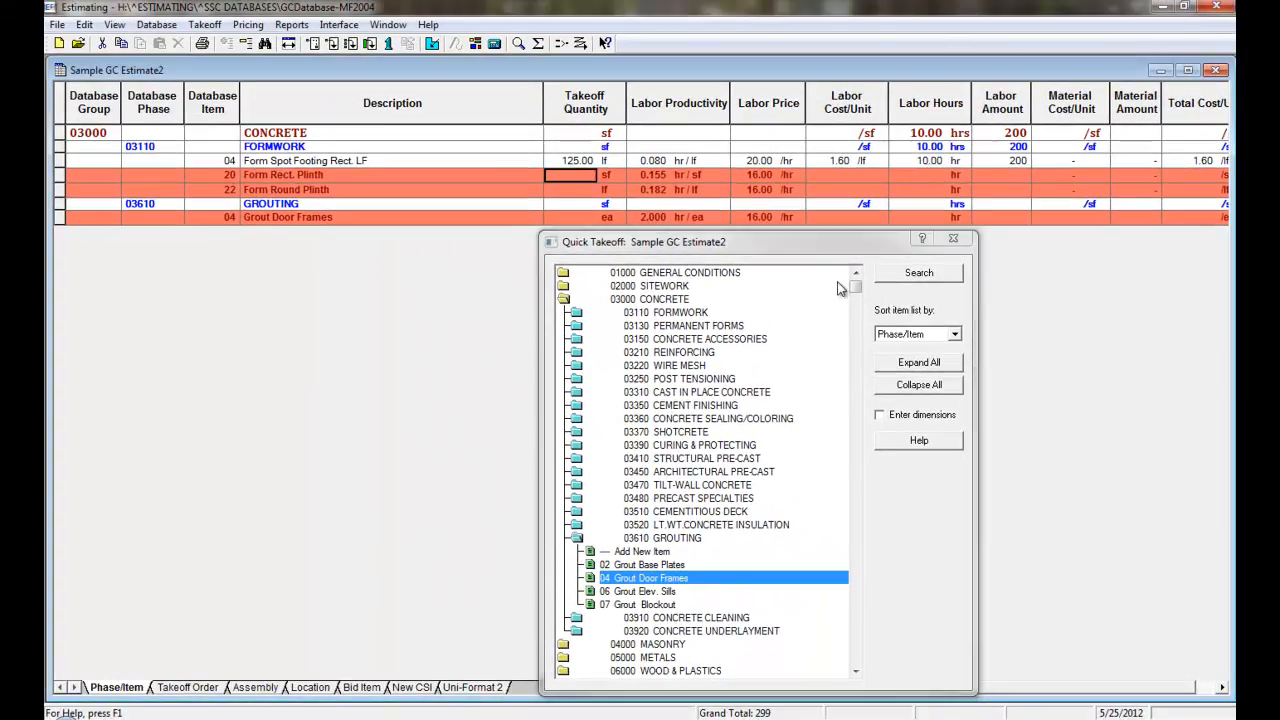
type("500")
key("Return")
key("Down")
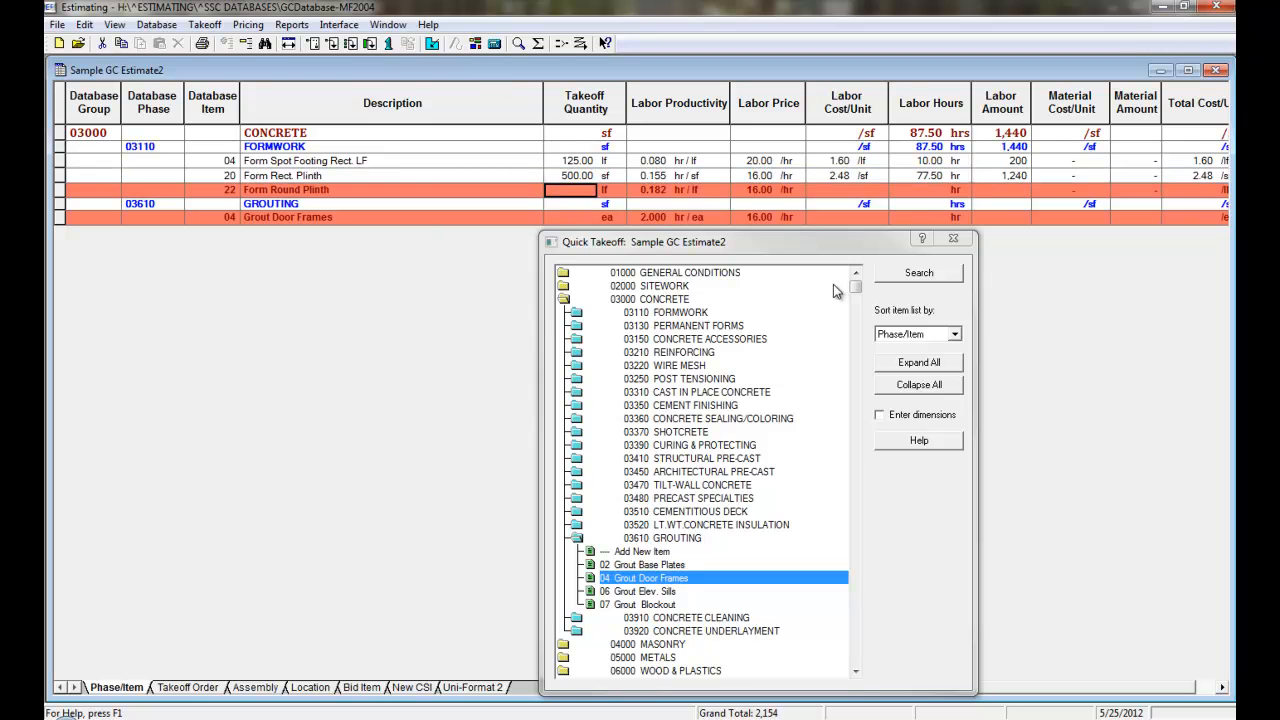
type("25")
key("Return")
Set the takeoff quantity of Grout Door Frames to 6 ea and close Quick Takeoff
key("Down")
key("Down")
key("Left")
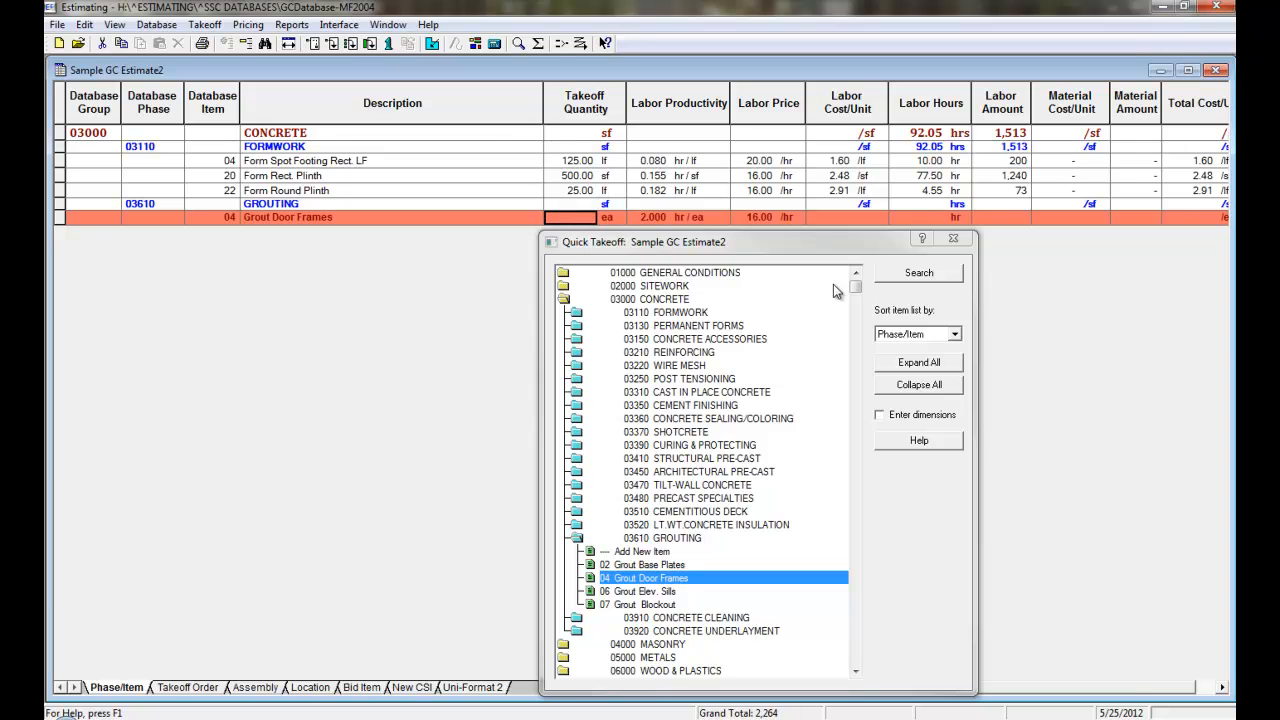
type("6")
key("Return")
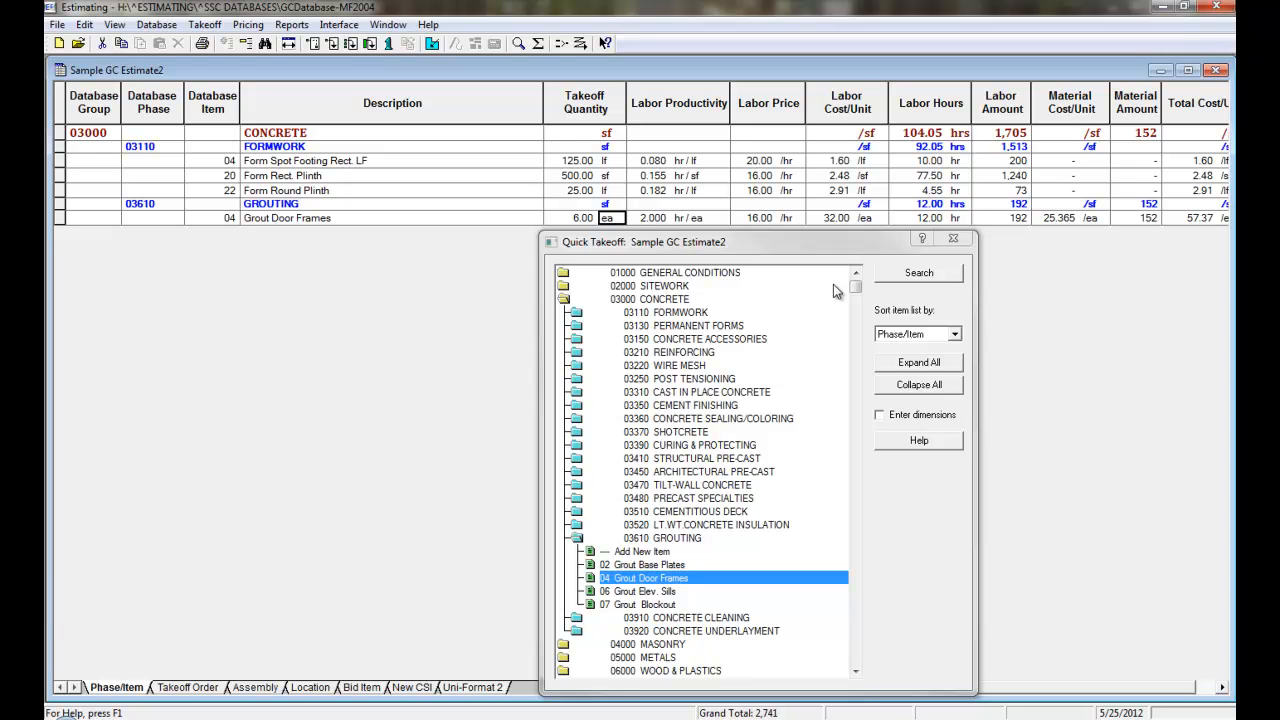
left_click(952, 240)
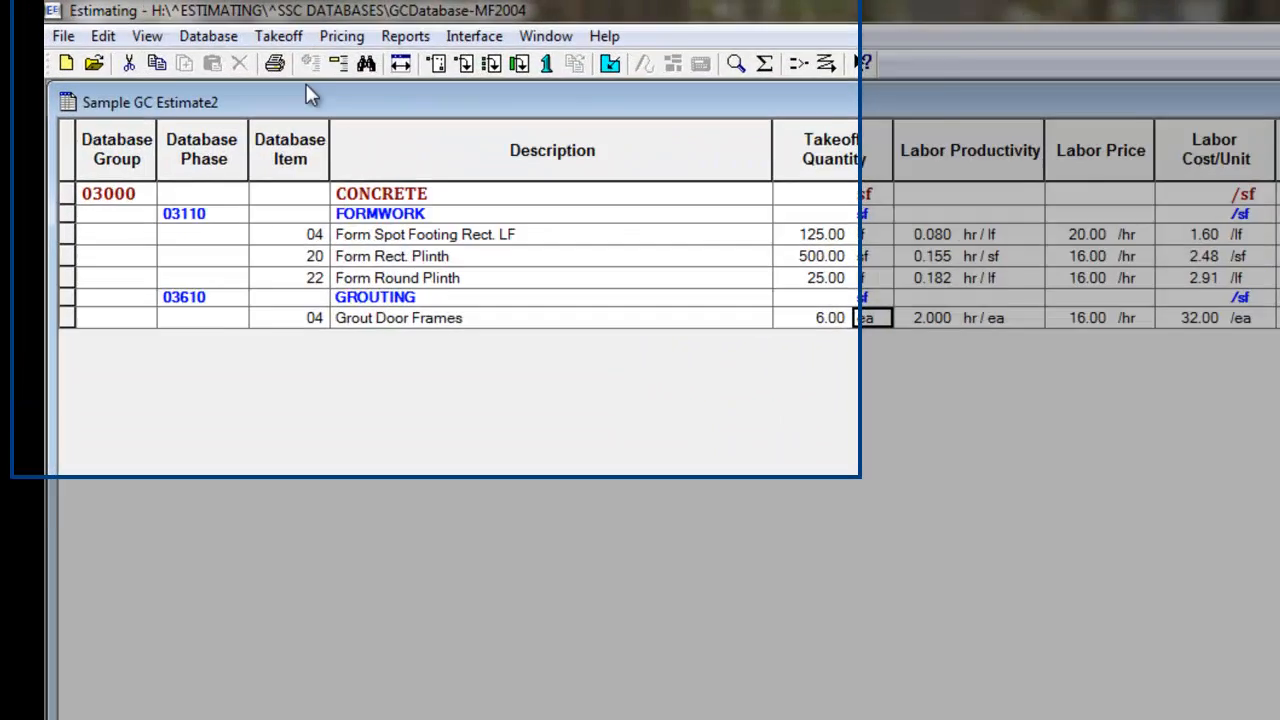
Start an assembly takeoff for the estimate and expand the 03000.000 CONCRETE assembly group
left_click(198, 25)
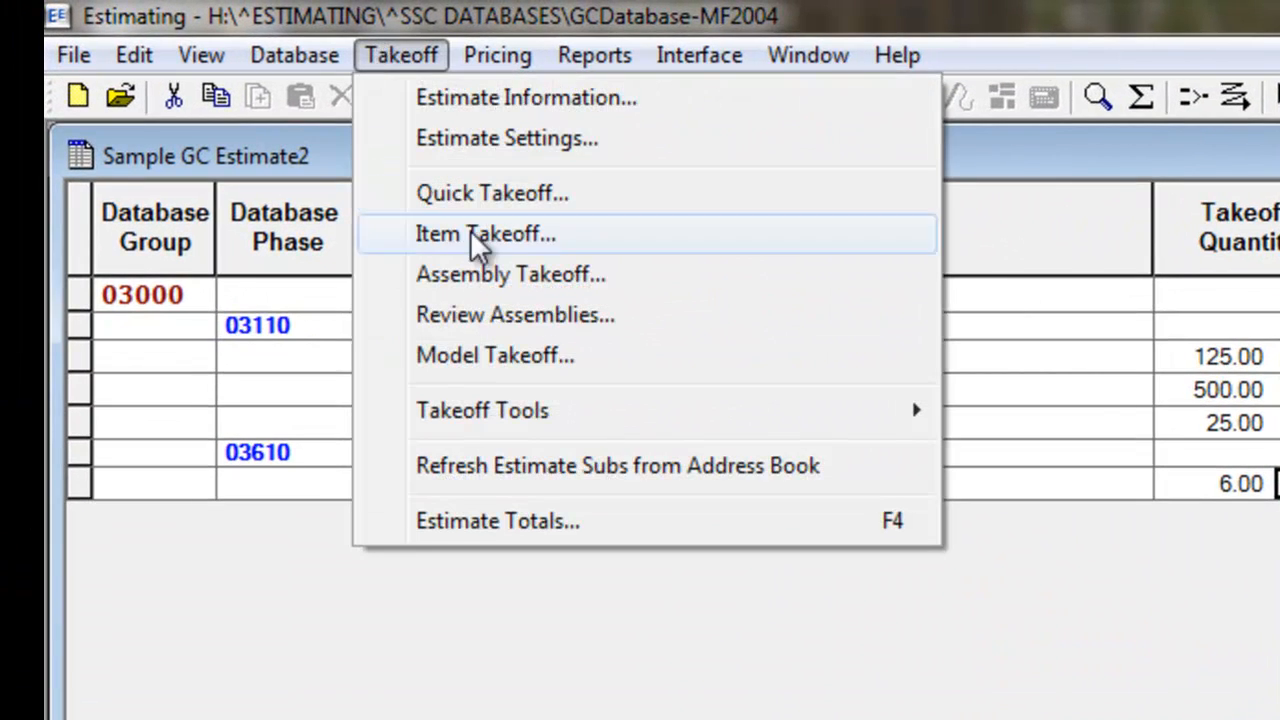
left_click(537, 274)
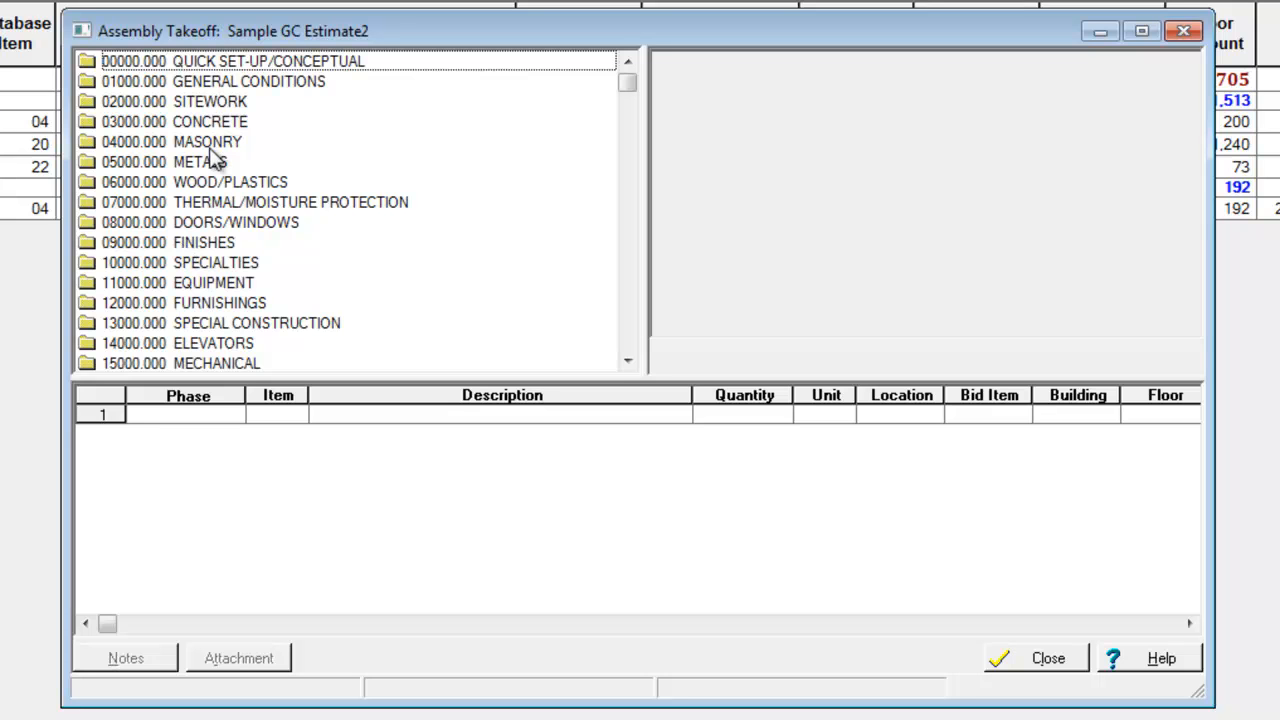
double_click(248, 124)
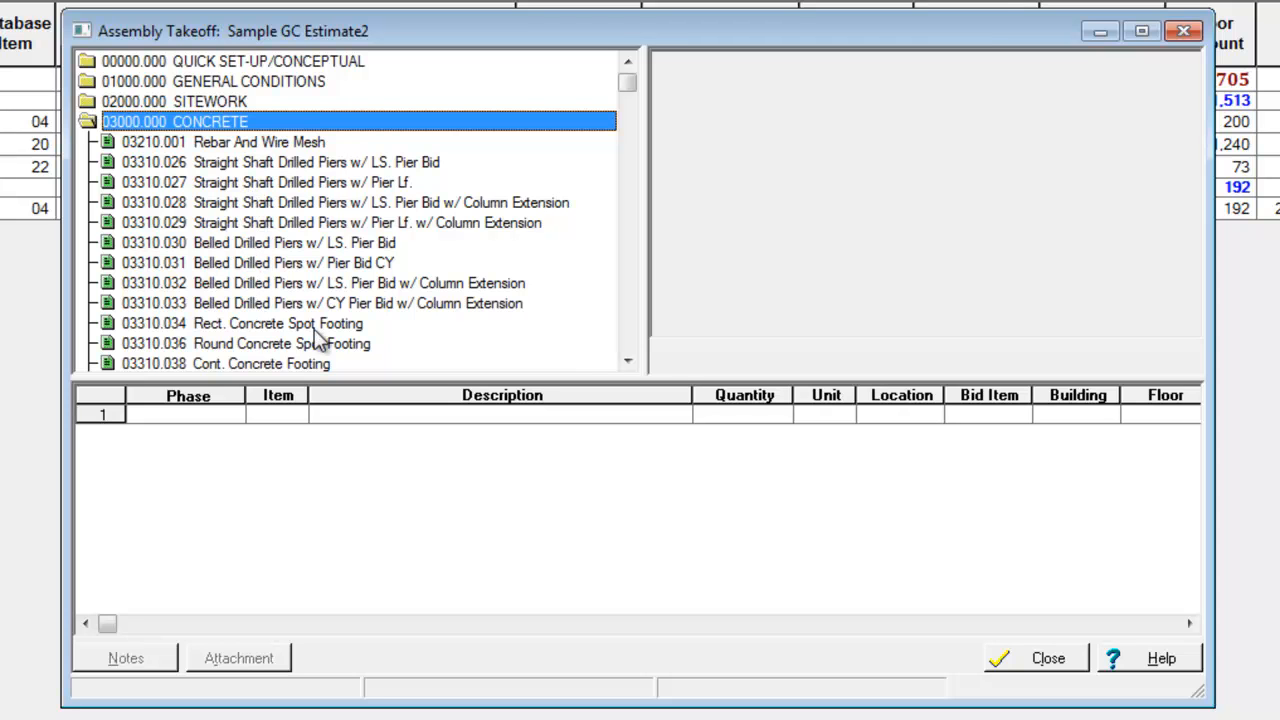
Find the 03310.098 Slab On Grade assembly in the concrete group and load it for a new pass
left_click(627, 361)
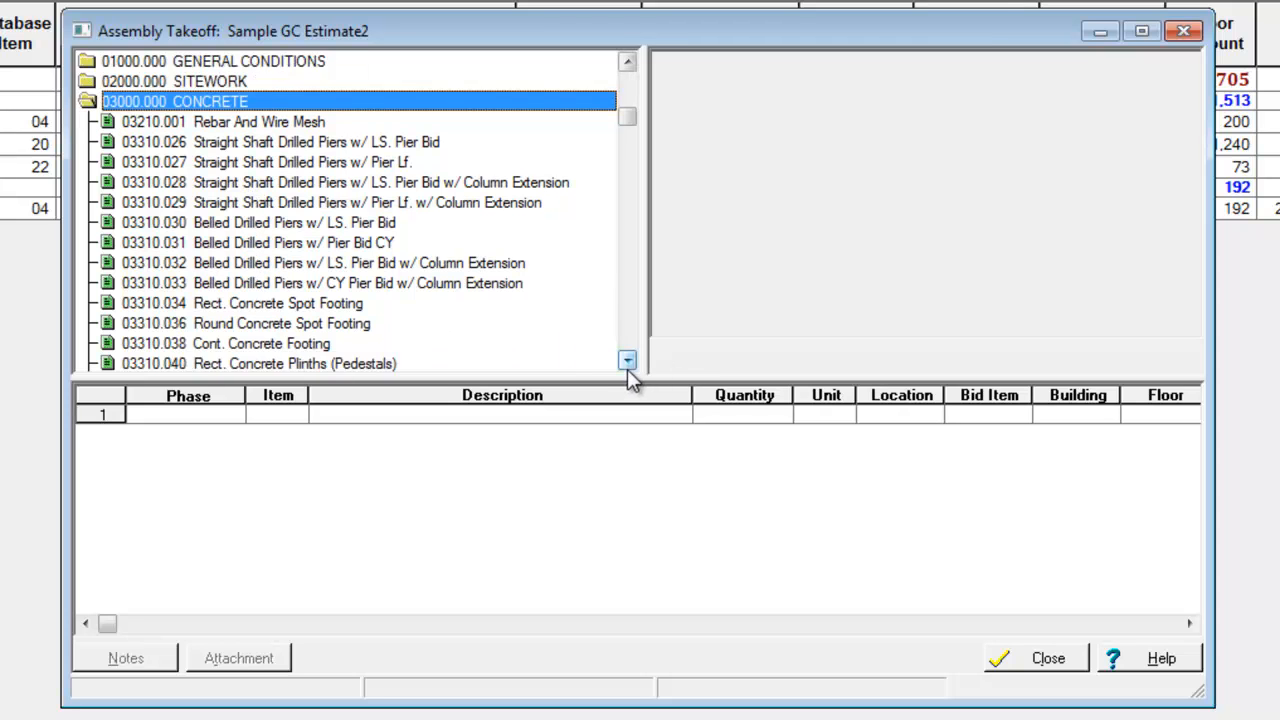
left_click(627, 361)
left_click(627, 361)
left_click(627, 361)
left_click(627, 361)
left_click(627, 361)
left_click(627, 361)
left_click(627, 361)
left_click(627, 361)
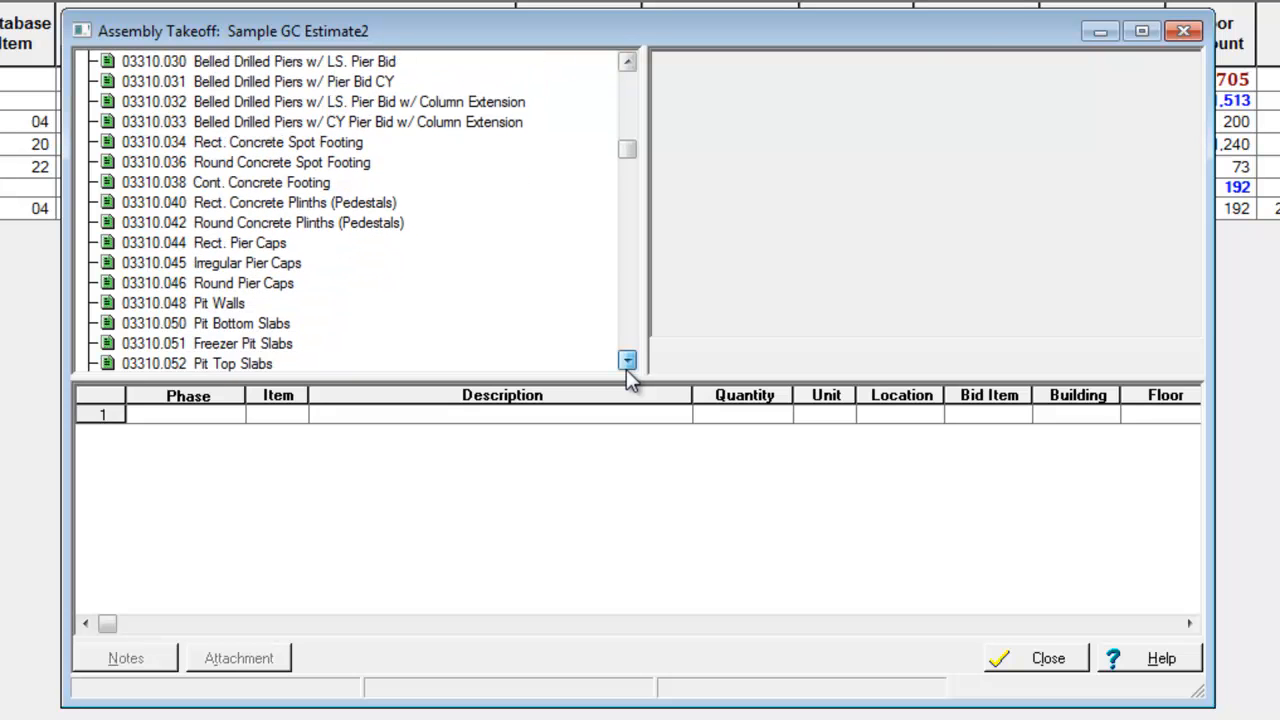
left_click(627, 361)
left_click(627, 361)
left_click(627, 361)
left_click(627, 361)
left_click(627, 361)
double_click(627, 361)
double_click(627, 361)
double_click(627, 361)
left_click(627, 361)
double_click(627, 361)
double_click(627, 361)
double_click(627, 361)
double_click(627, 361)
left_click(627, 361)
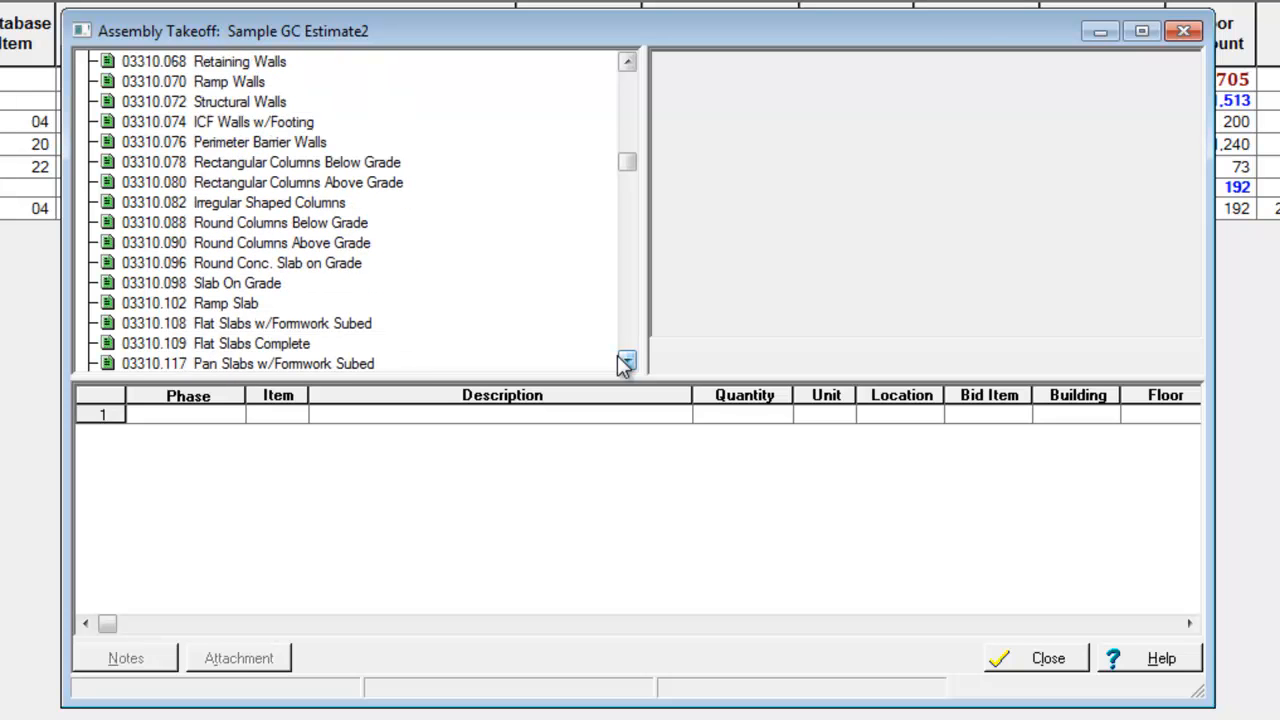
left_click(272, 285)
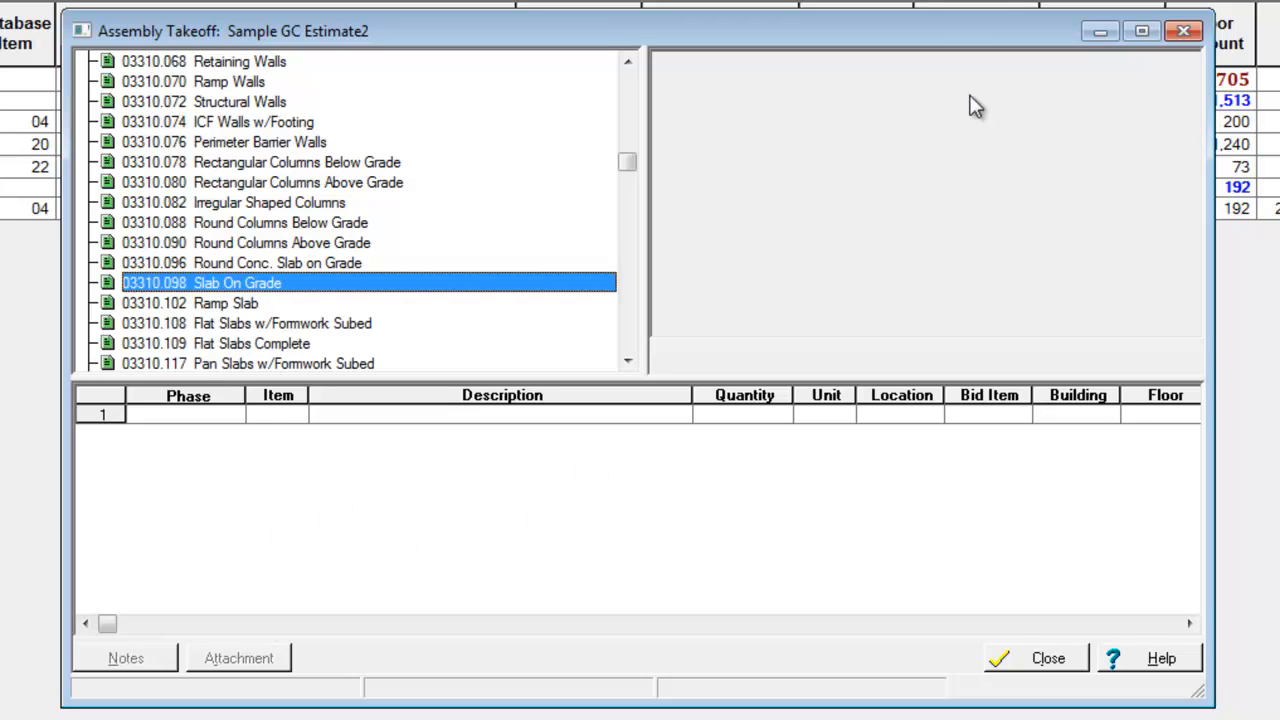
double_click(375, 285)
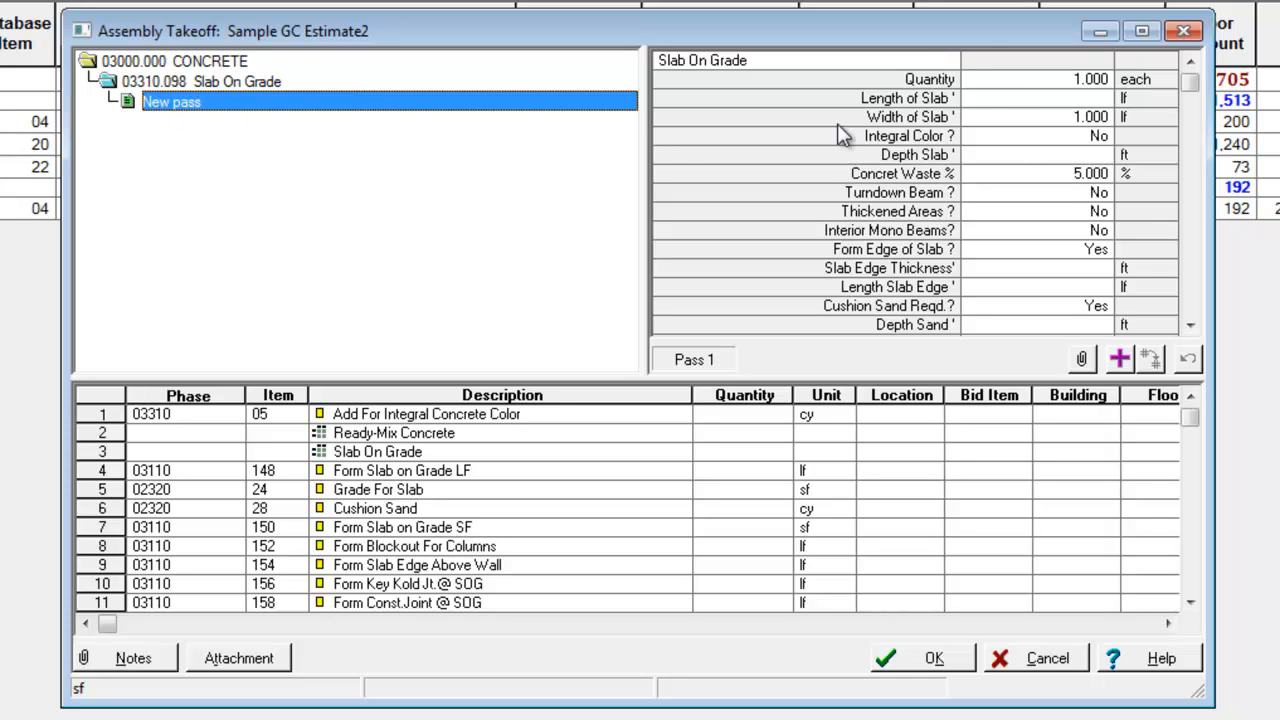
Set the slab's length to 50 lf, width to 25 lf and depth to 1 ft, accepting the default integral color and concrete waste
left_click(1005, 99)
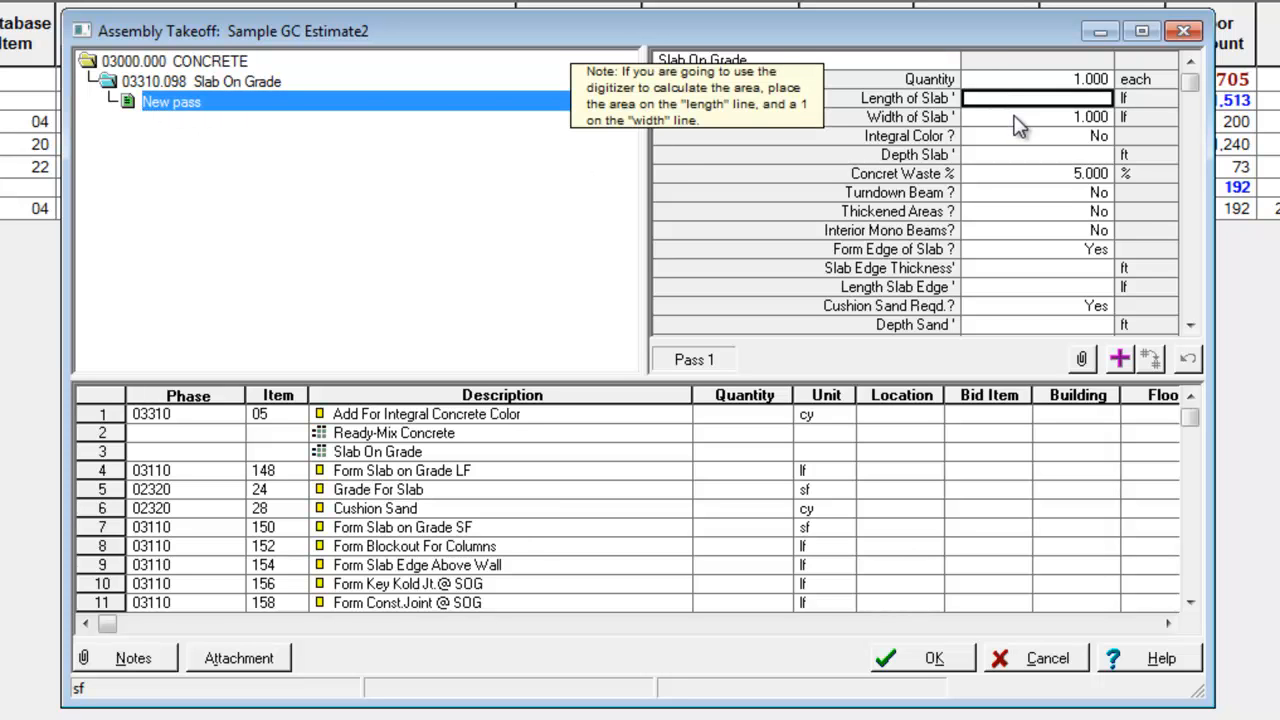
type("50")
key("Return")
type("25")
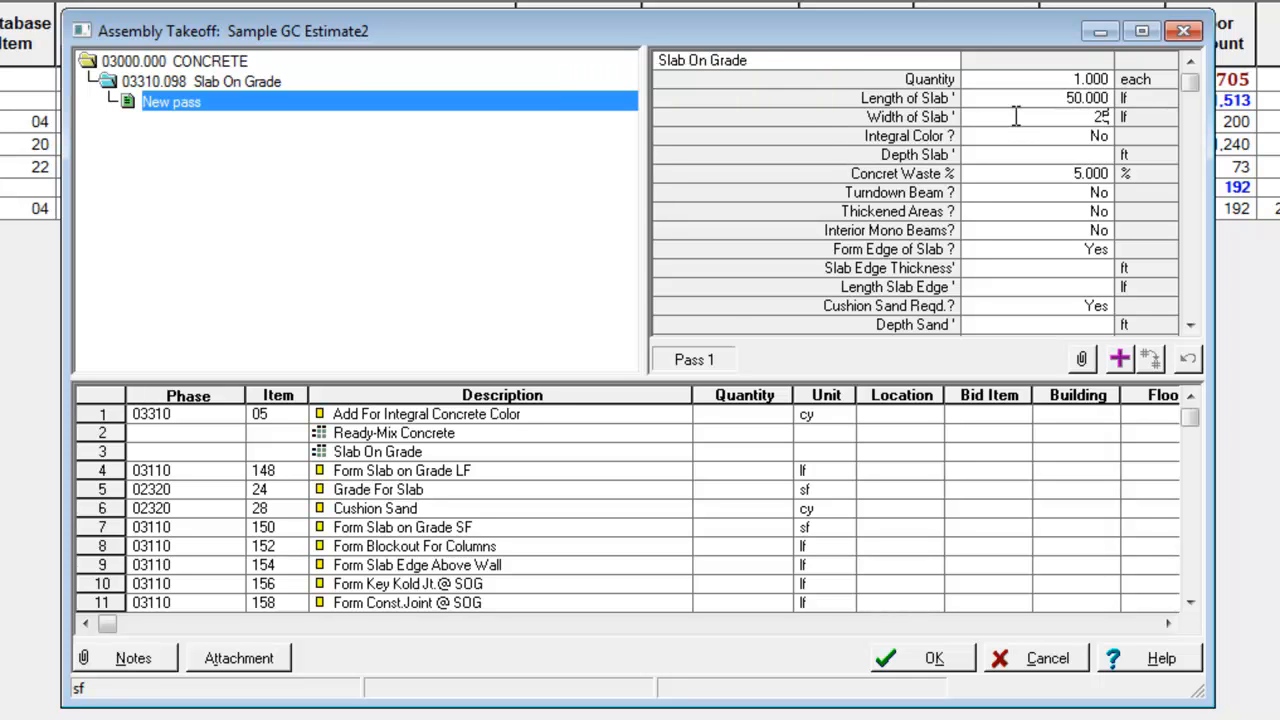
key("Return")
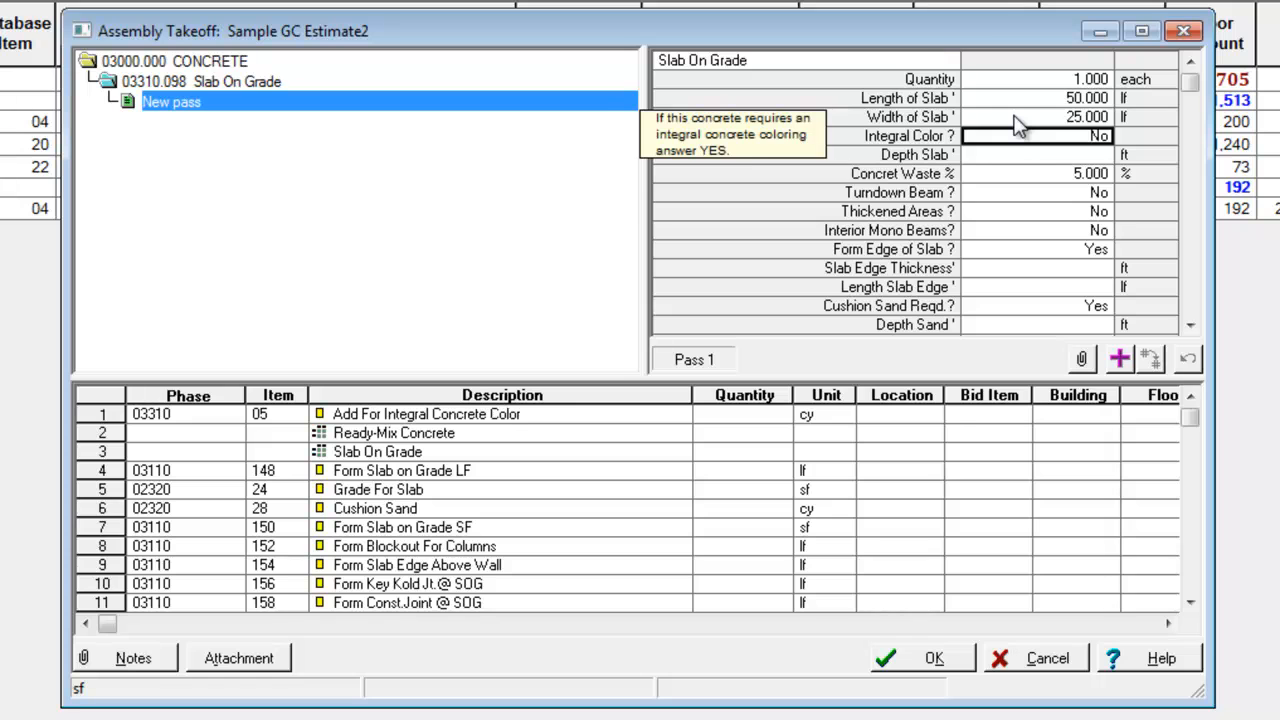
key("Return")
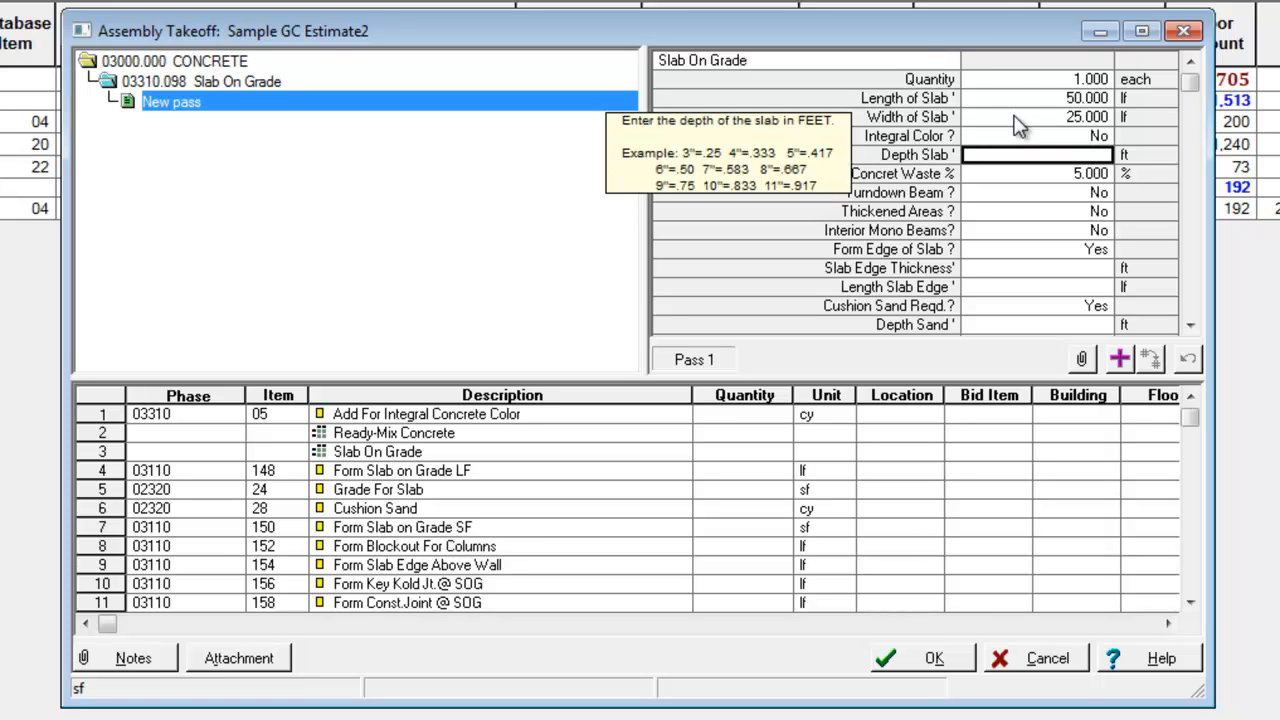
type("1")
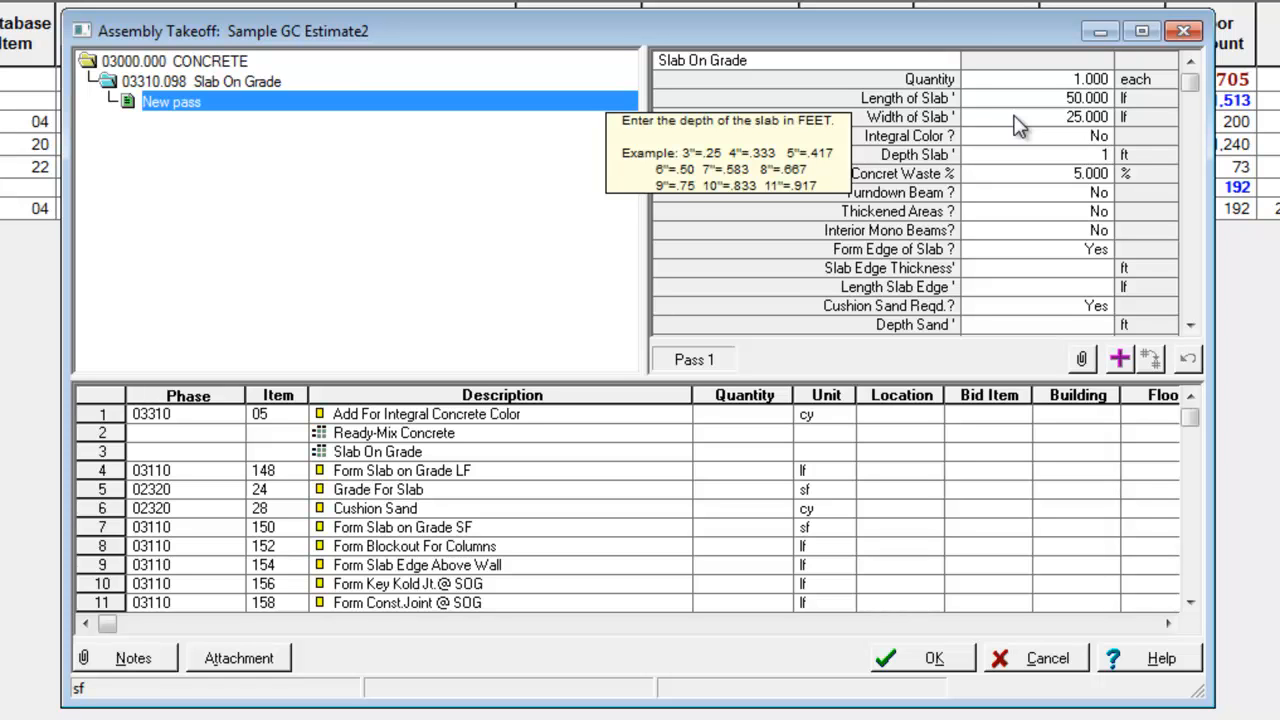
key("Return")
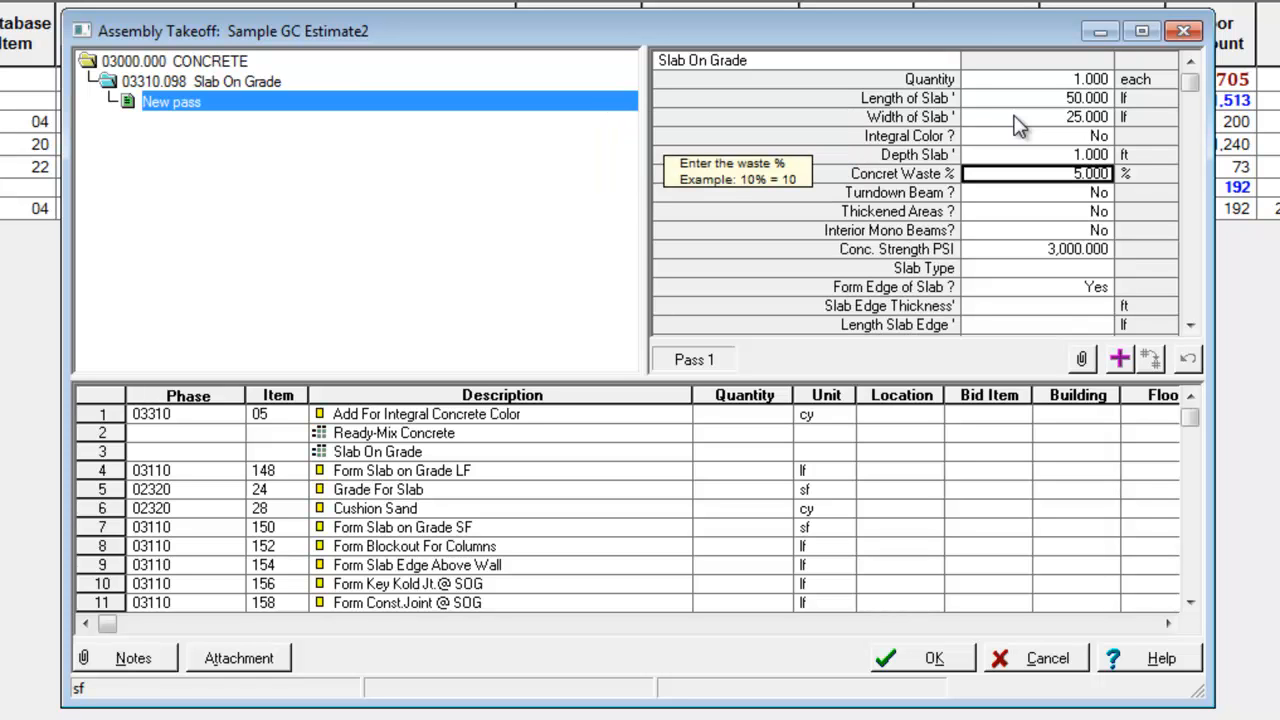
key("Return")
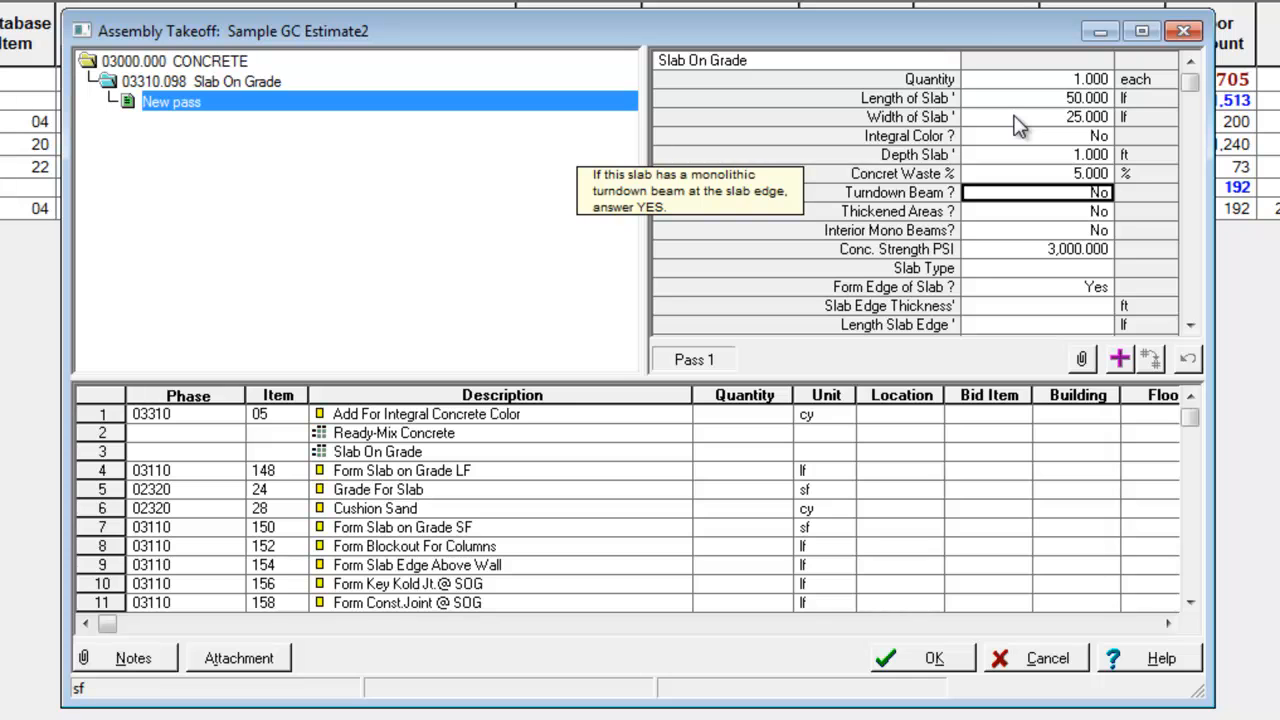
Try answering Yes to Turndown Beam and Thickened Areas, and return both to No
key("y")
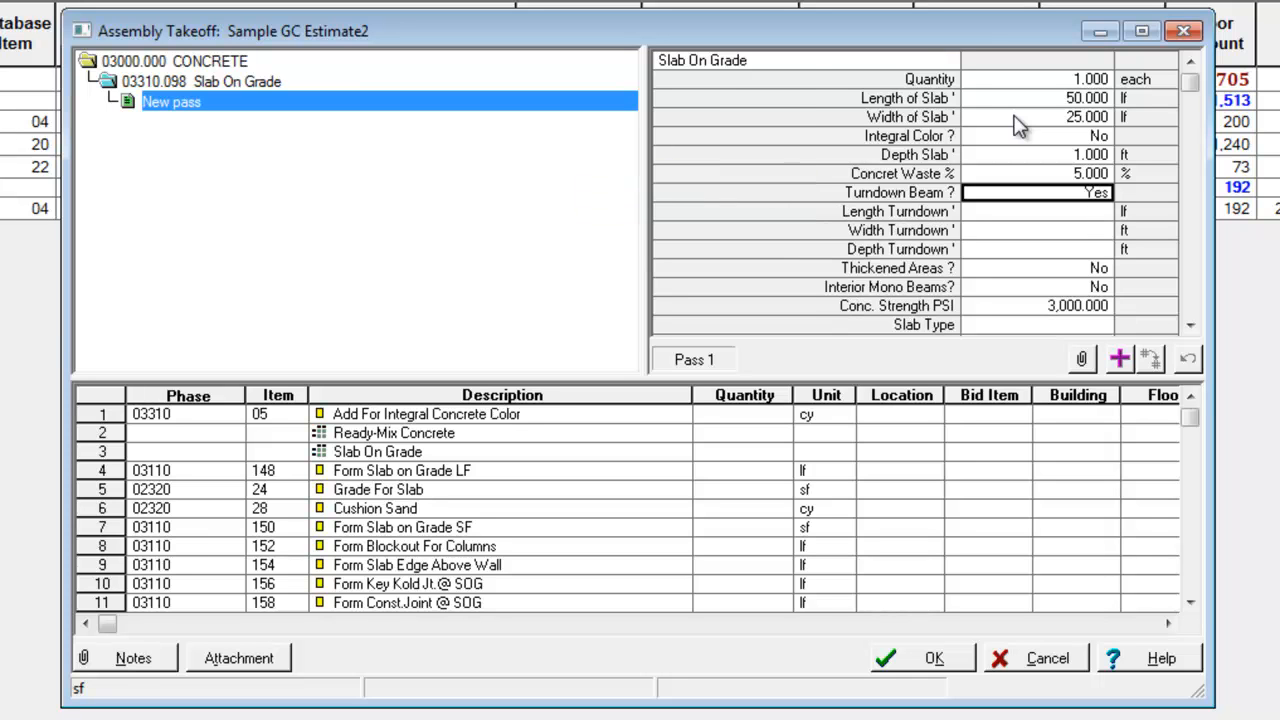
key("Return")
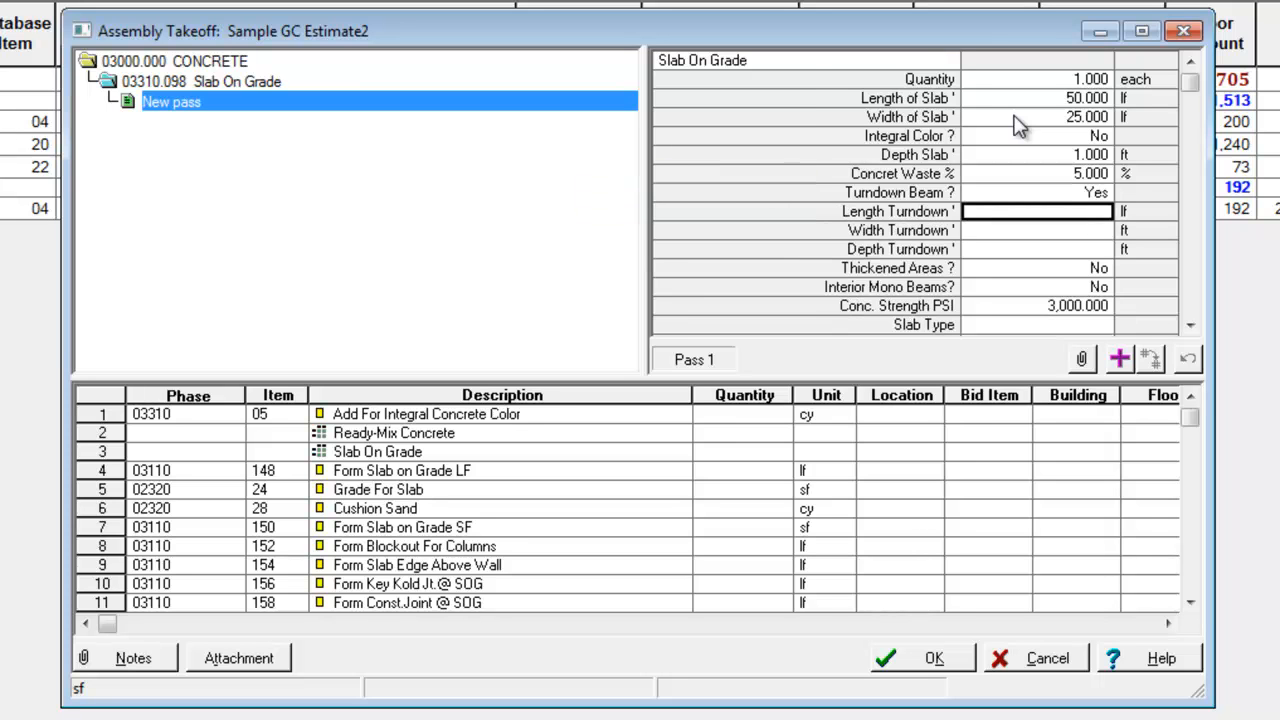
key("Return")
key("Return")
key("Up")
key("Up")
key("Up")
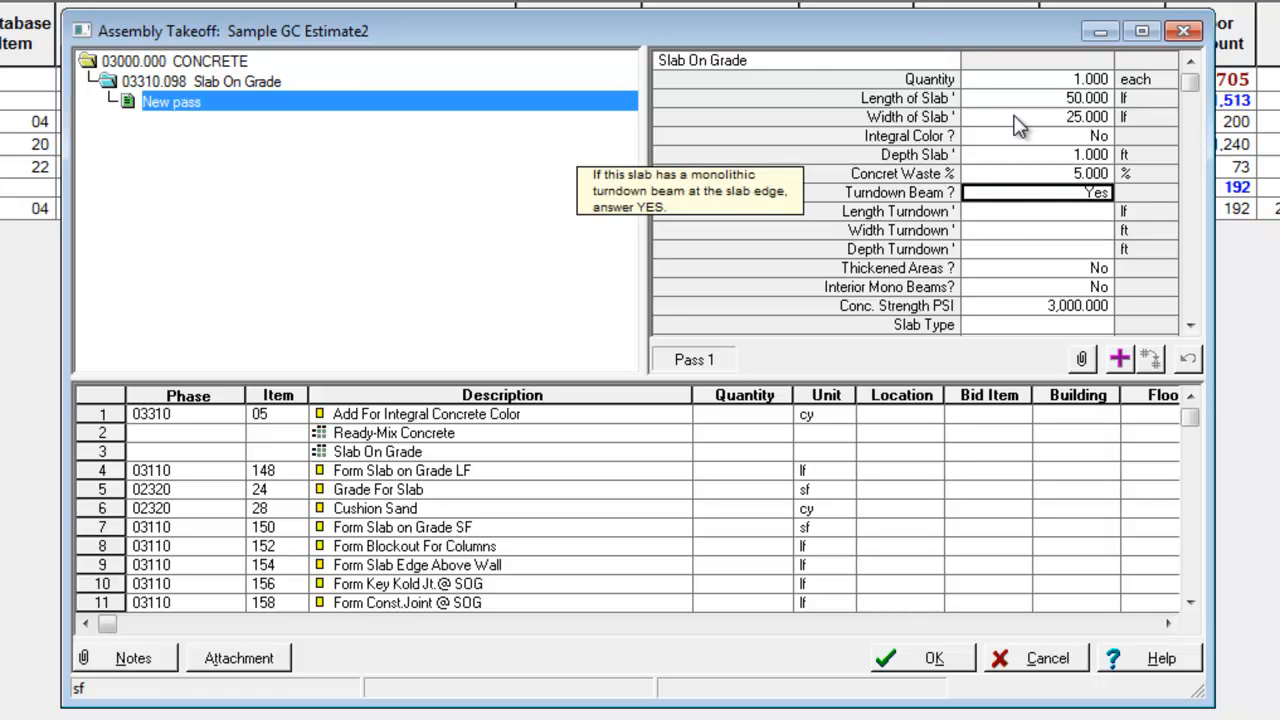
type("n")
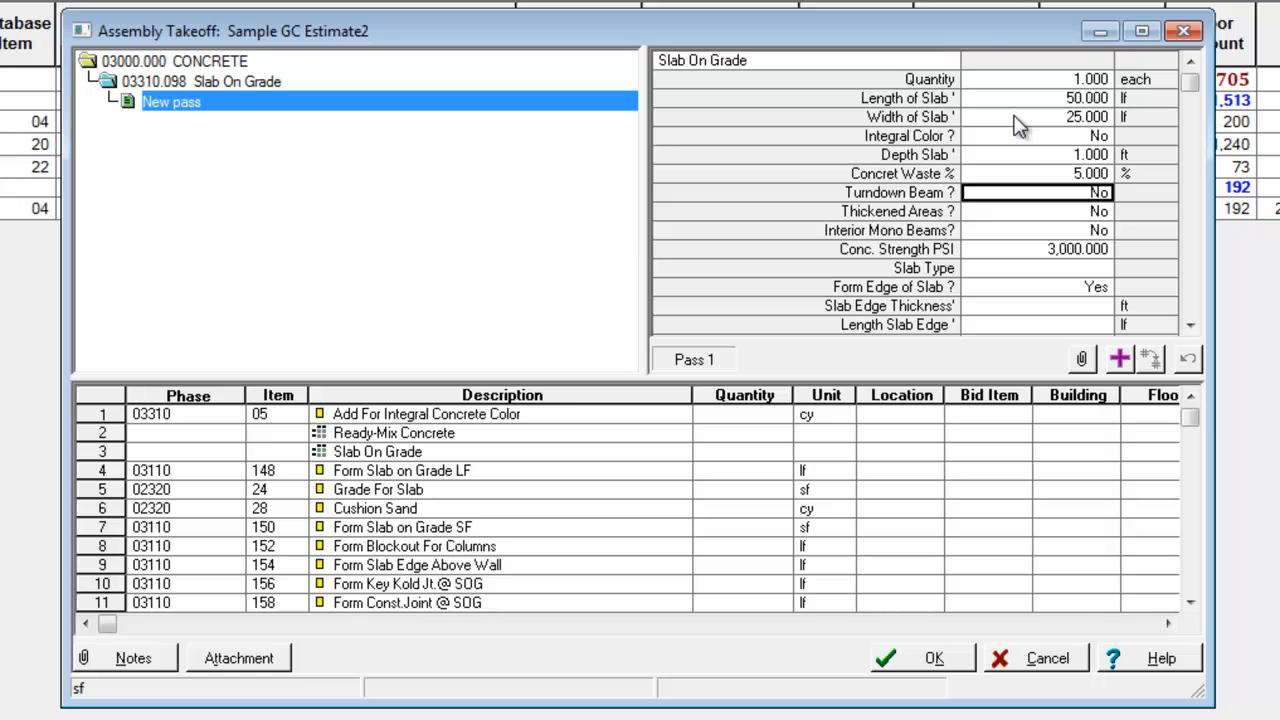
key("Down")
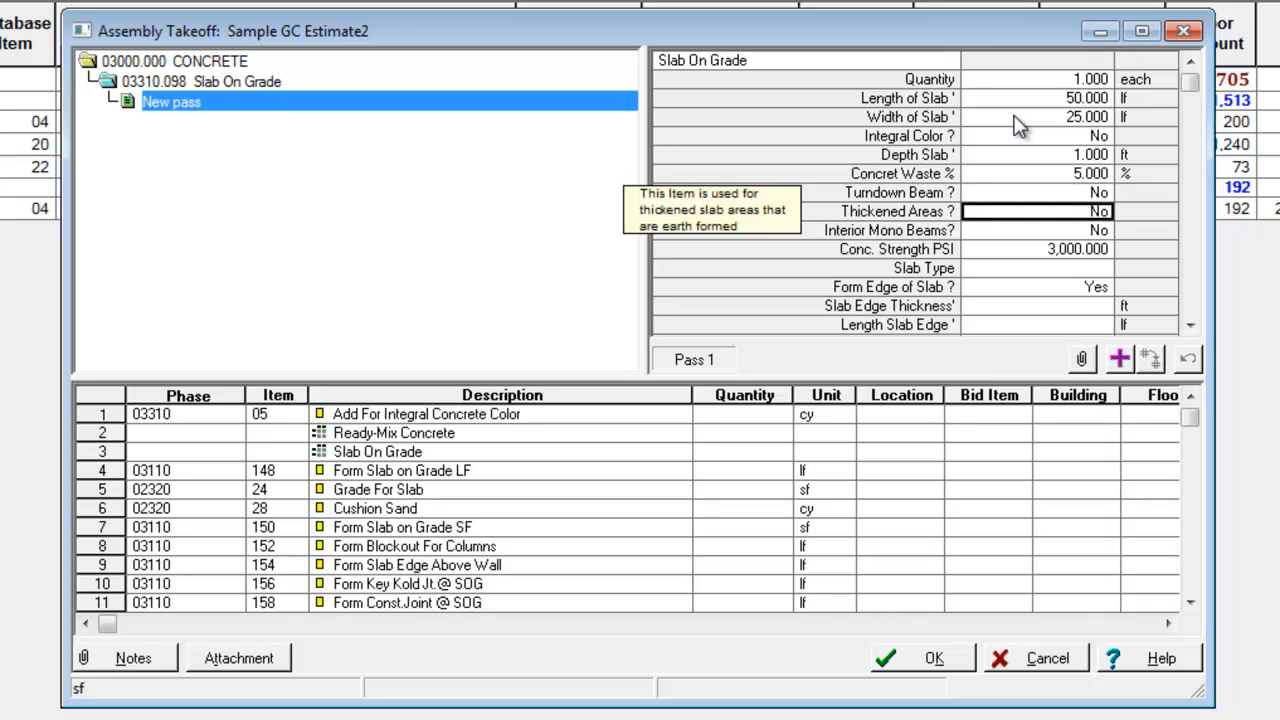
type("yn")
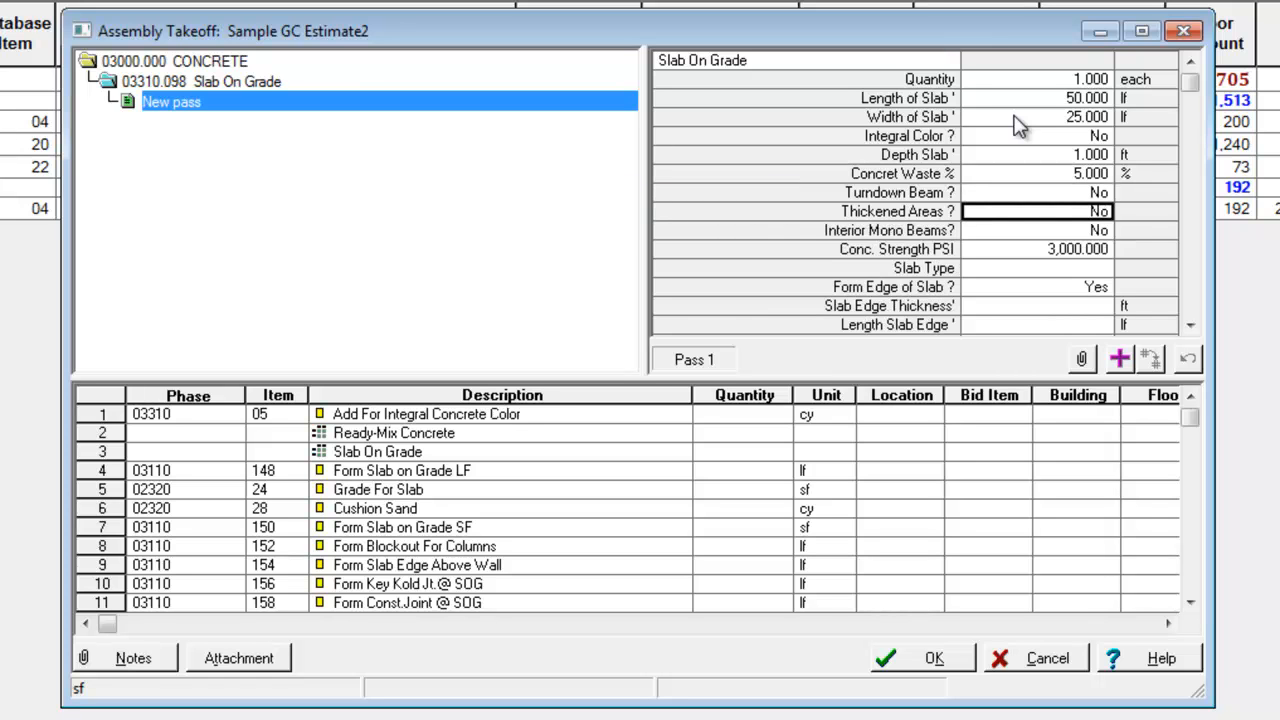
Try to set the slab's concrete strength to 9100 PSI
key("Down")
key("Down")
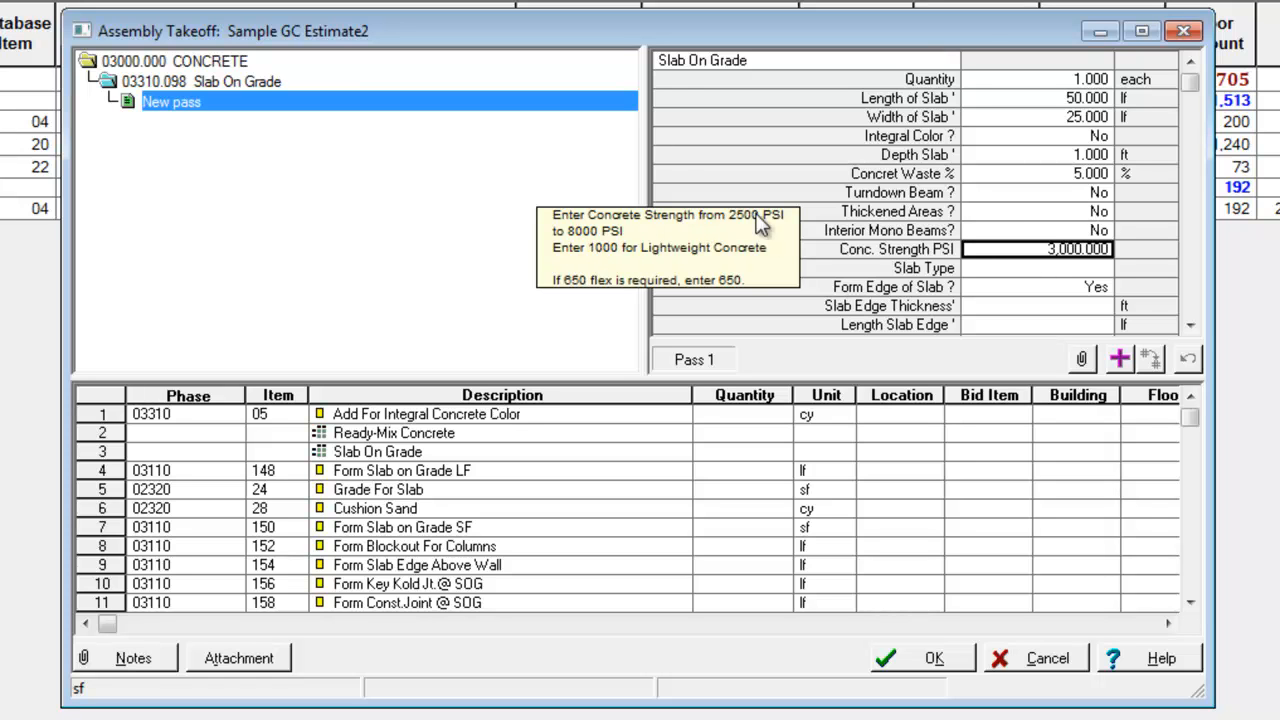
key("Up")
key("Down")
type("5")
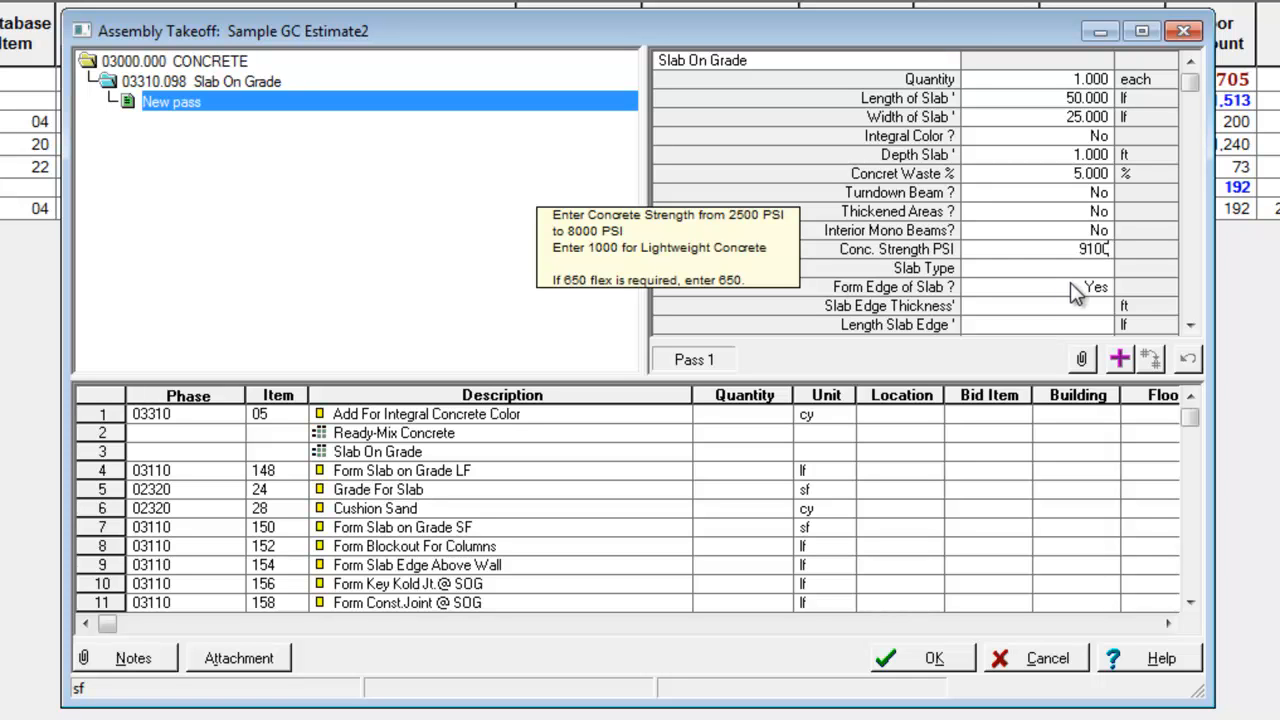
key("Return")
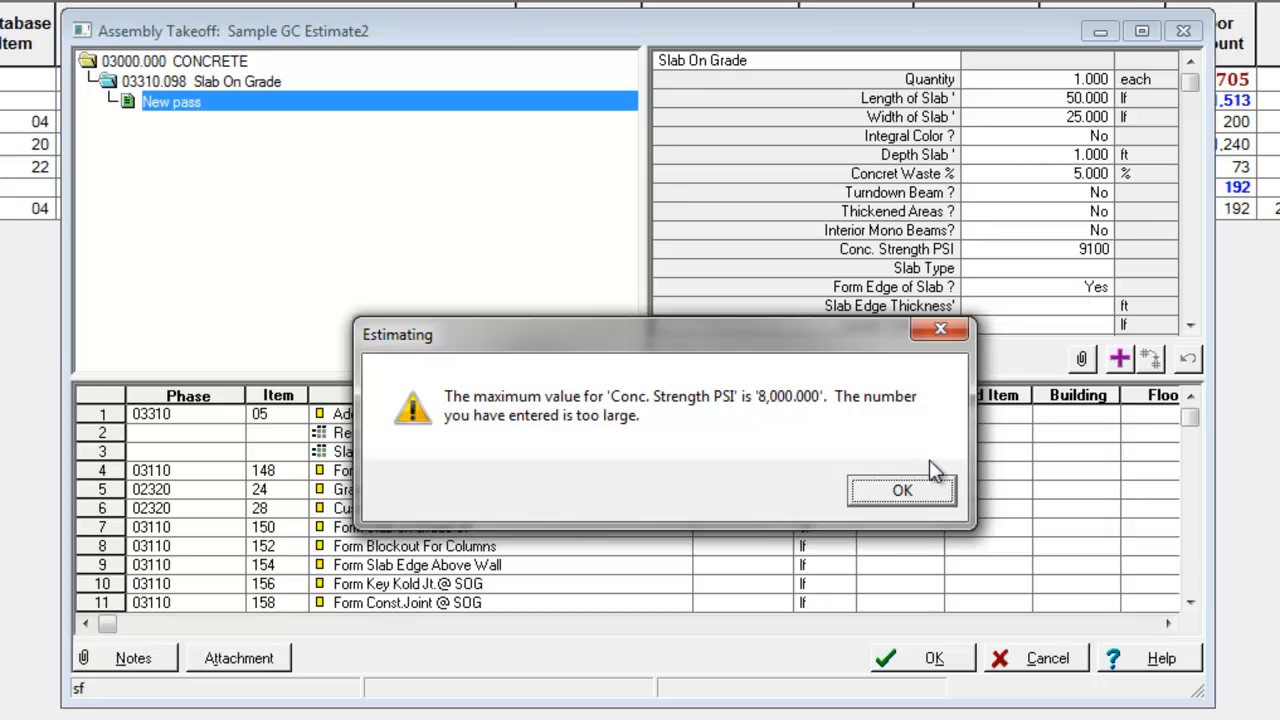
left_click(905, 491)
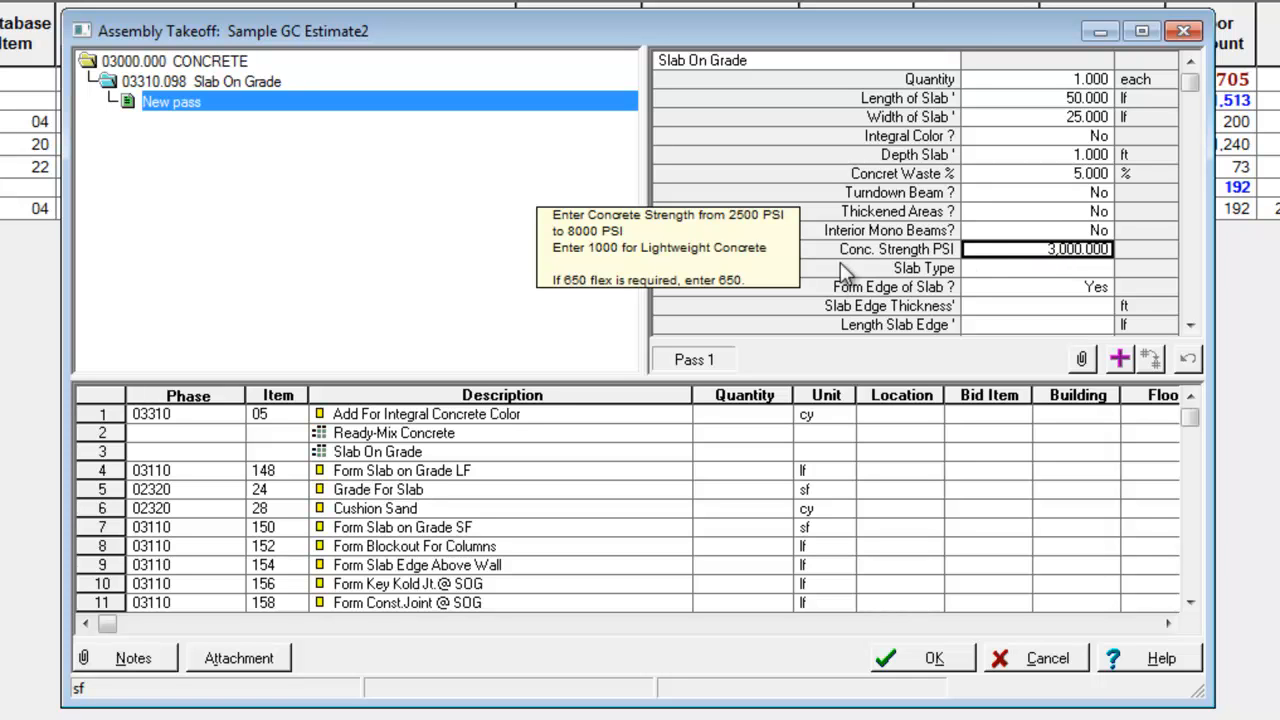
Set the Slab Type to 1 for slab on fill and answer No to Form Edge of Slab
left_click(1048, 269)
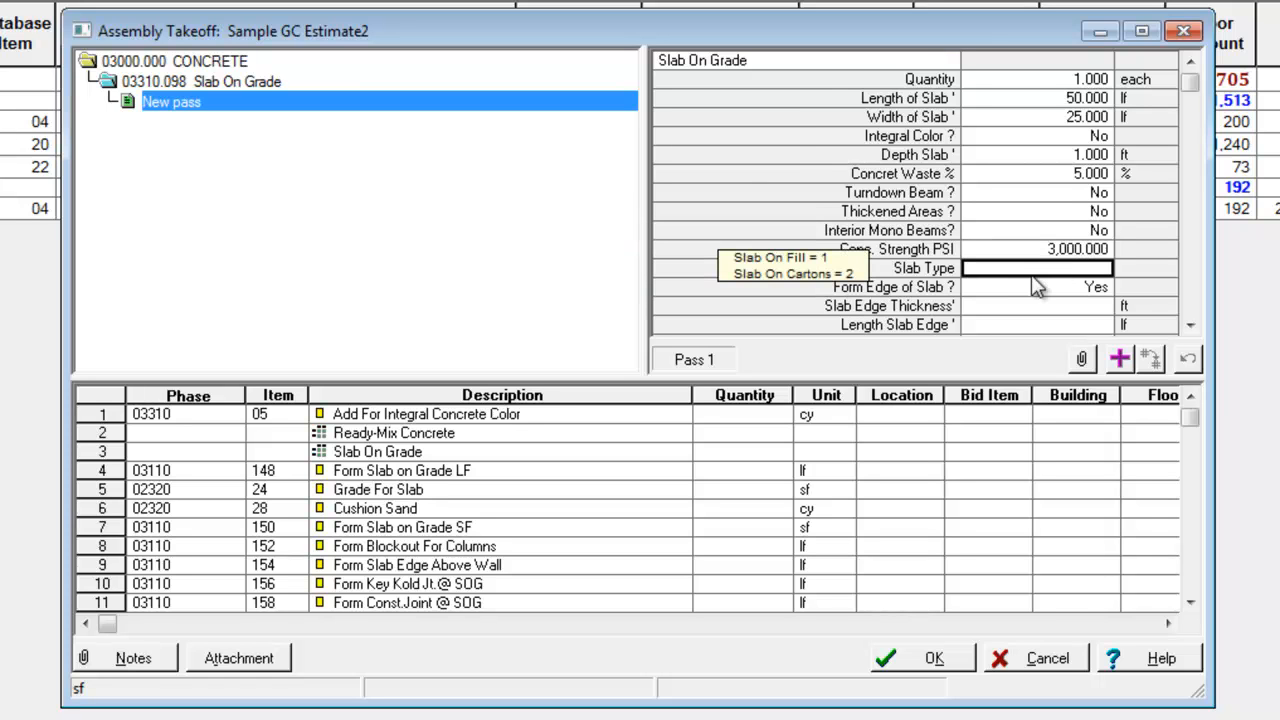
type("1")
key("Return")
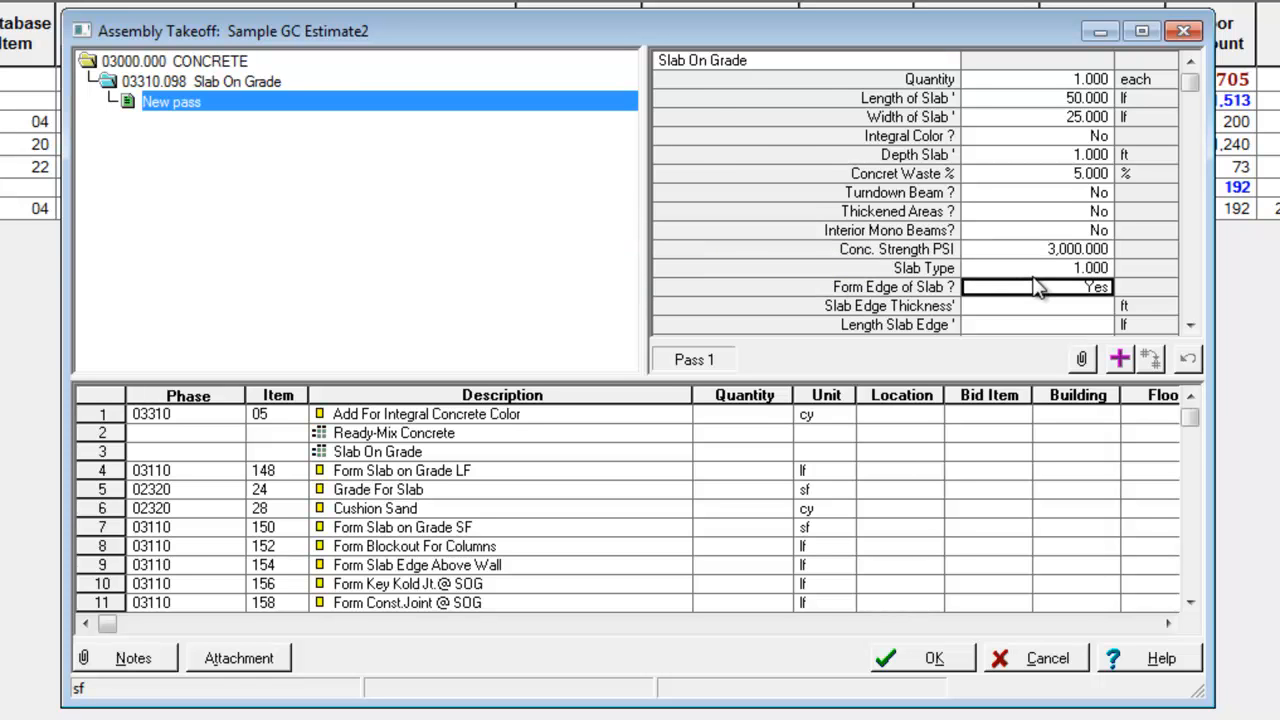
type("n")
key("Return")
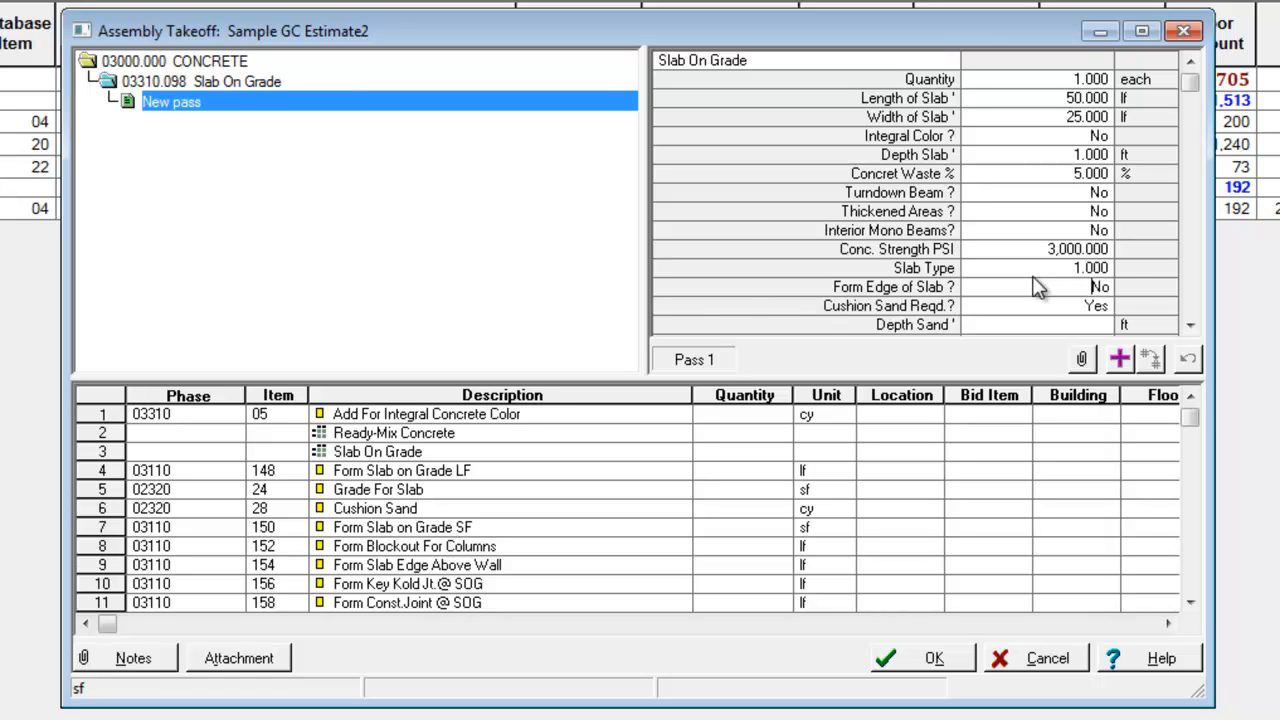
Set the cushion sand depth to 0.4 ft
left_click(1036, 324)
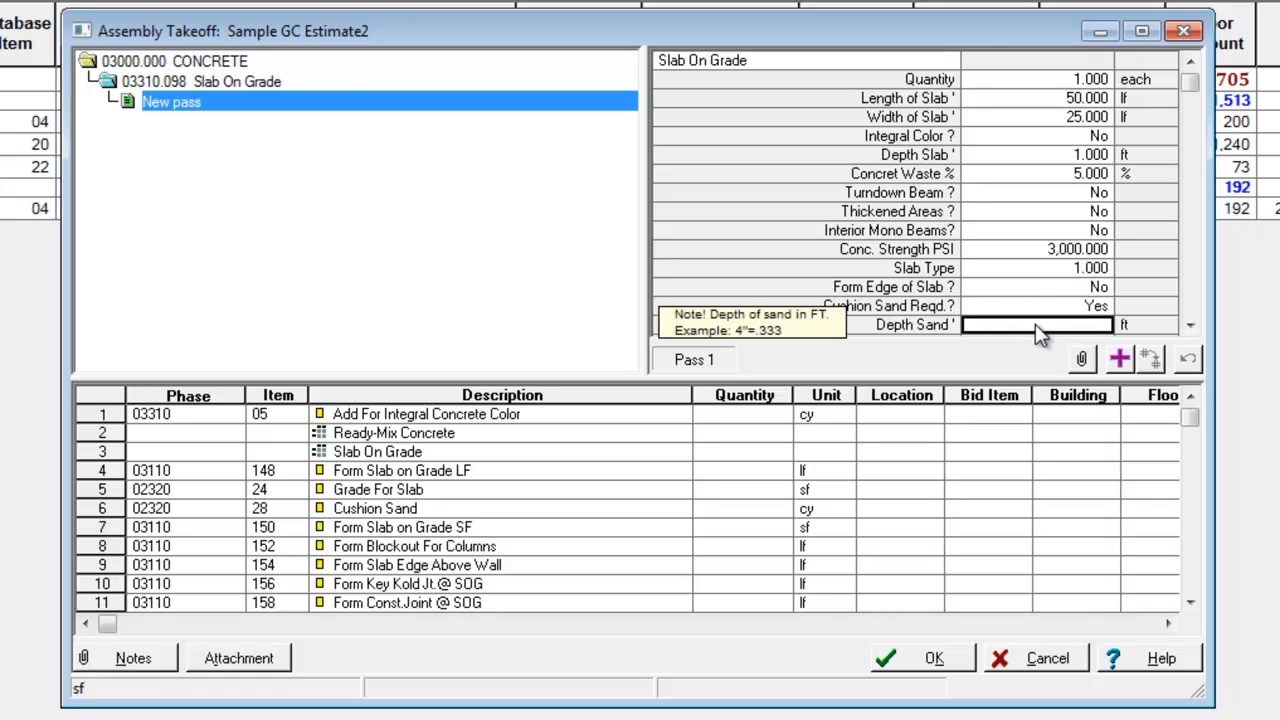
type(".5")
key("Return")
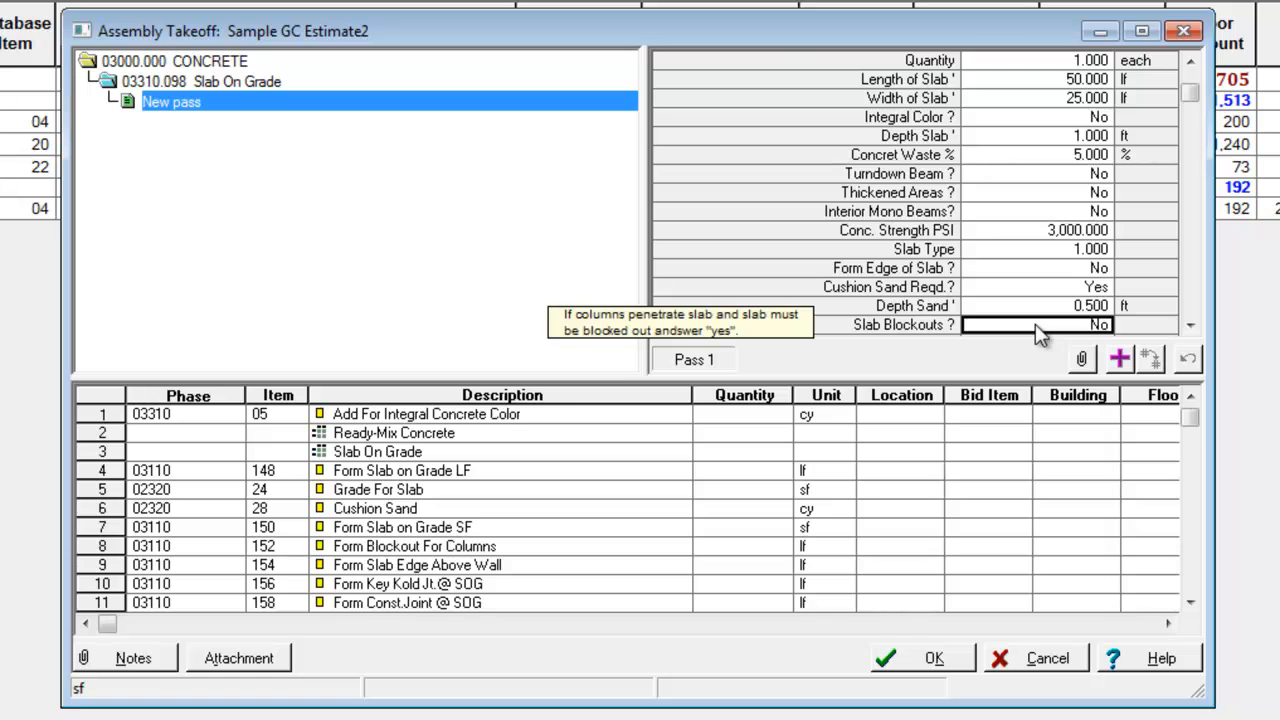
key("Up")
key("BackSpace")
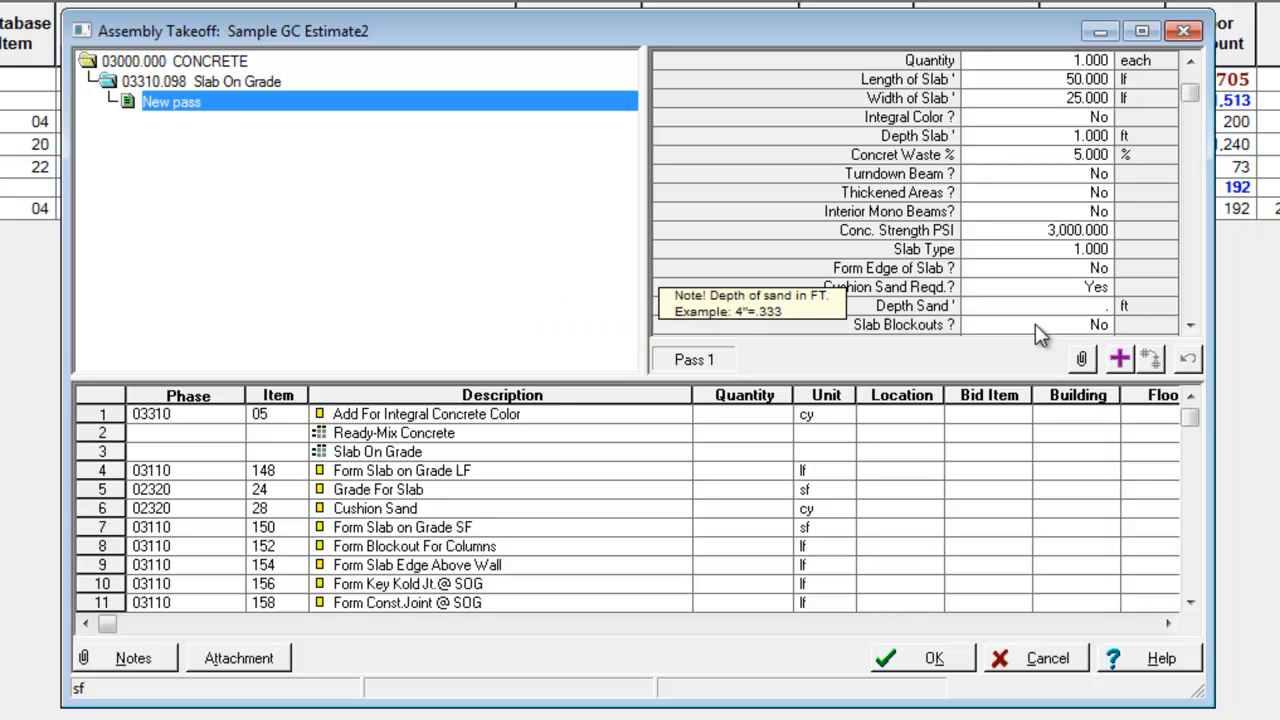
type(".4")
key("Return")
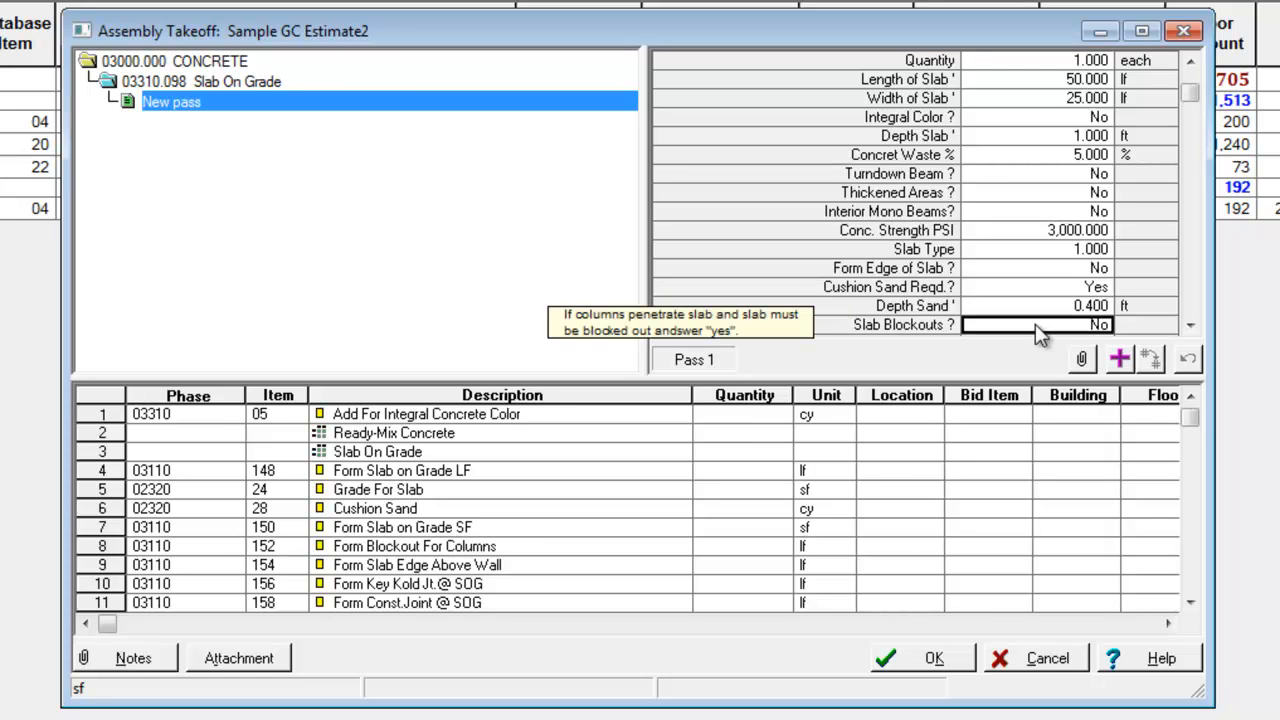
Set the slab's saw joint length to 200 lf and the number of saw joints to 3
scroll(1178, 272, "down", 2)
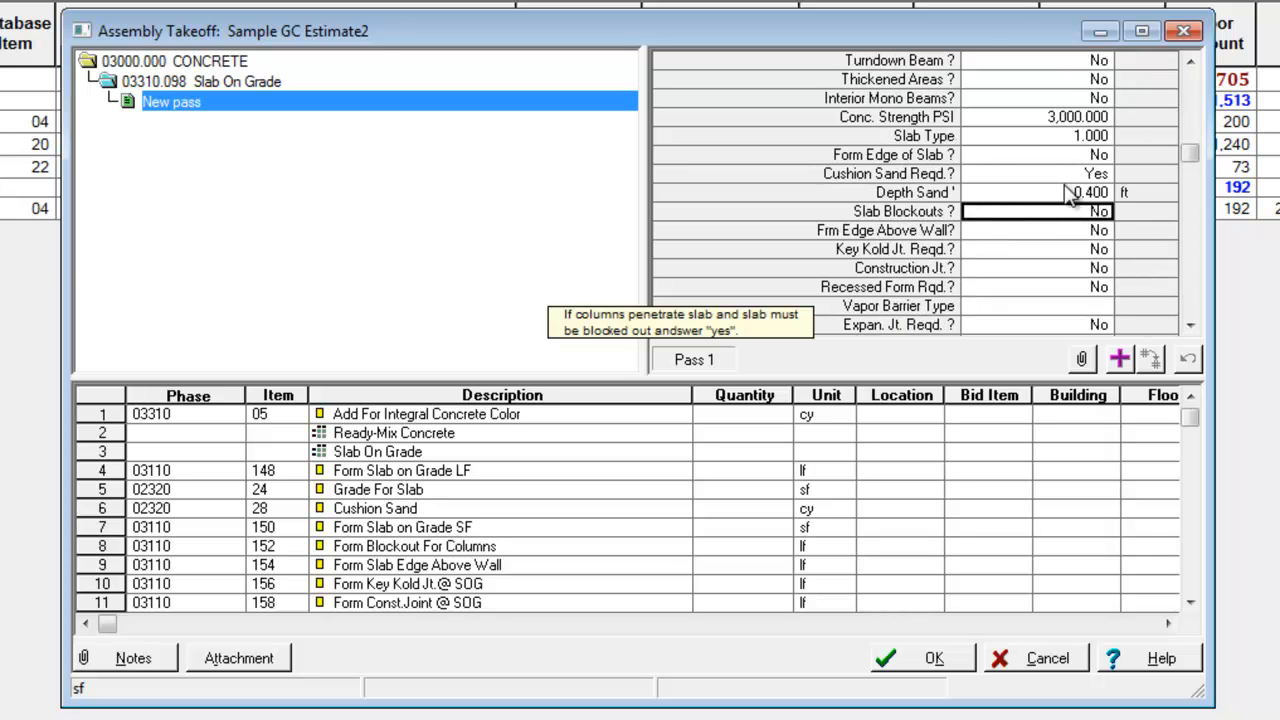
left_click(1189, 325)
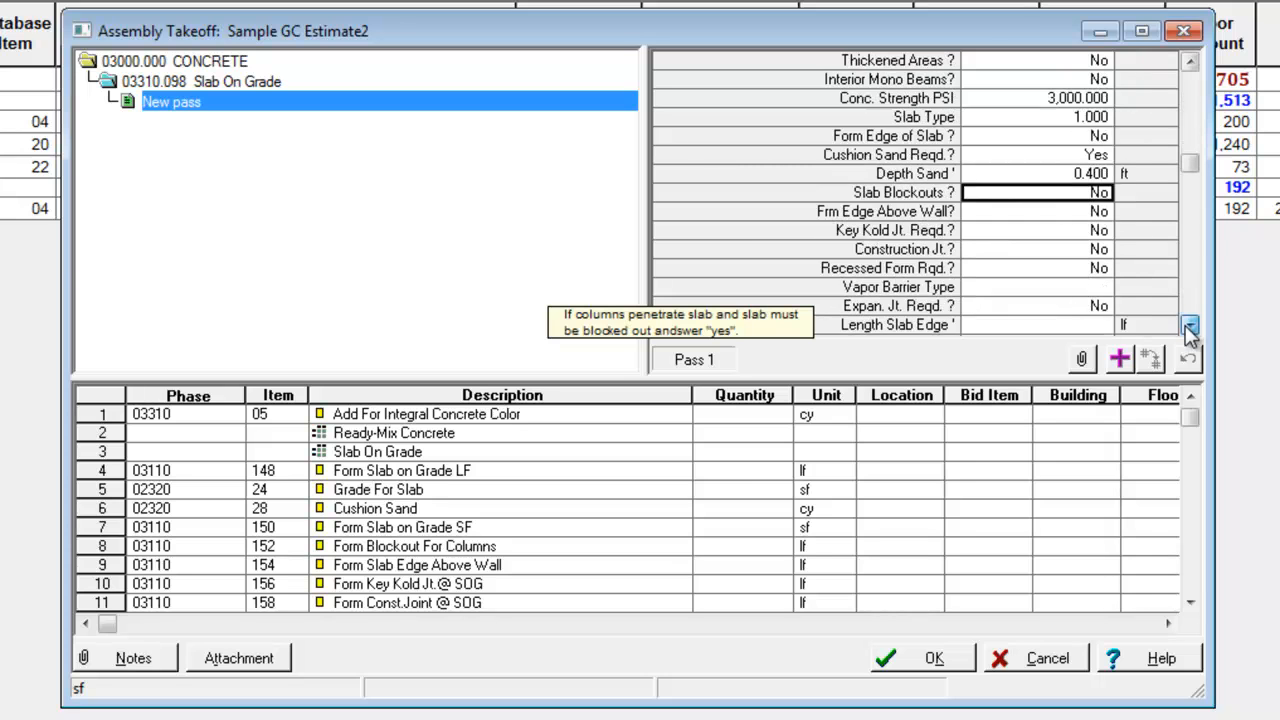
left_click(1189, 325)
left_click(1075, 282)
left_click(1075, 282)
left_click(1075, 282)
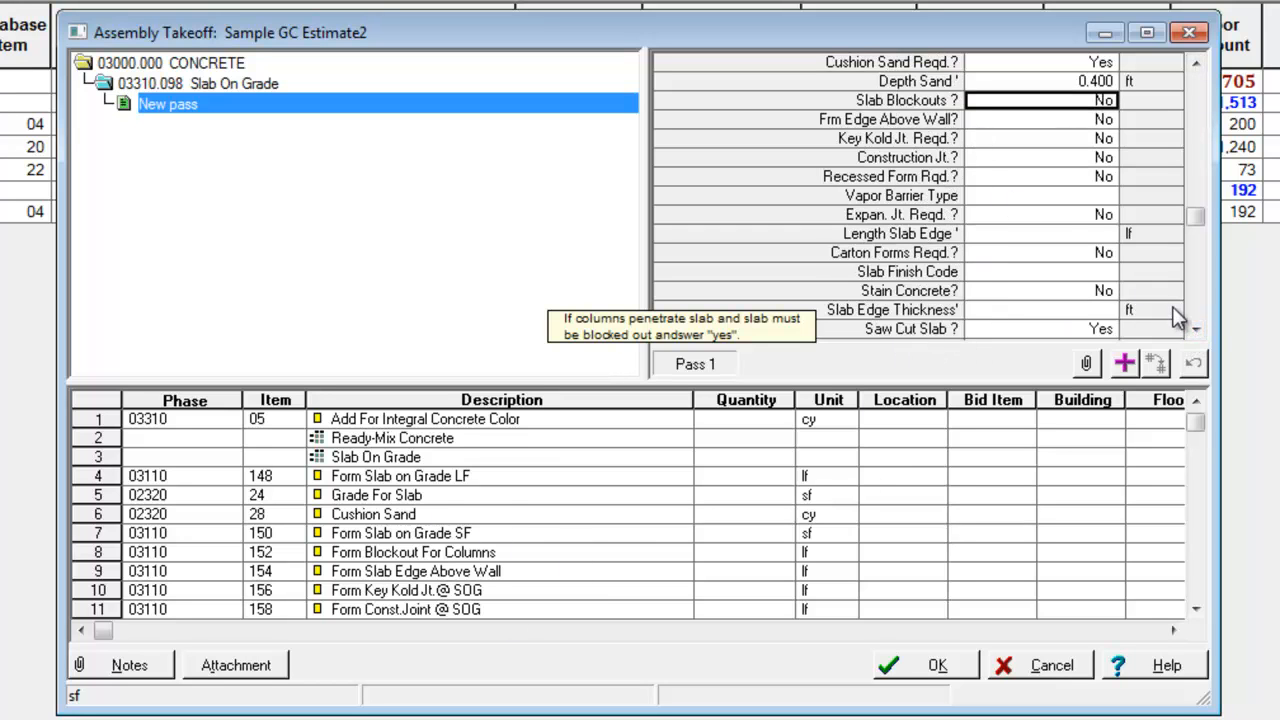
left_click(1197, 332)
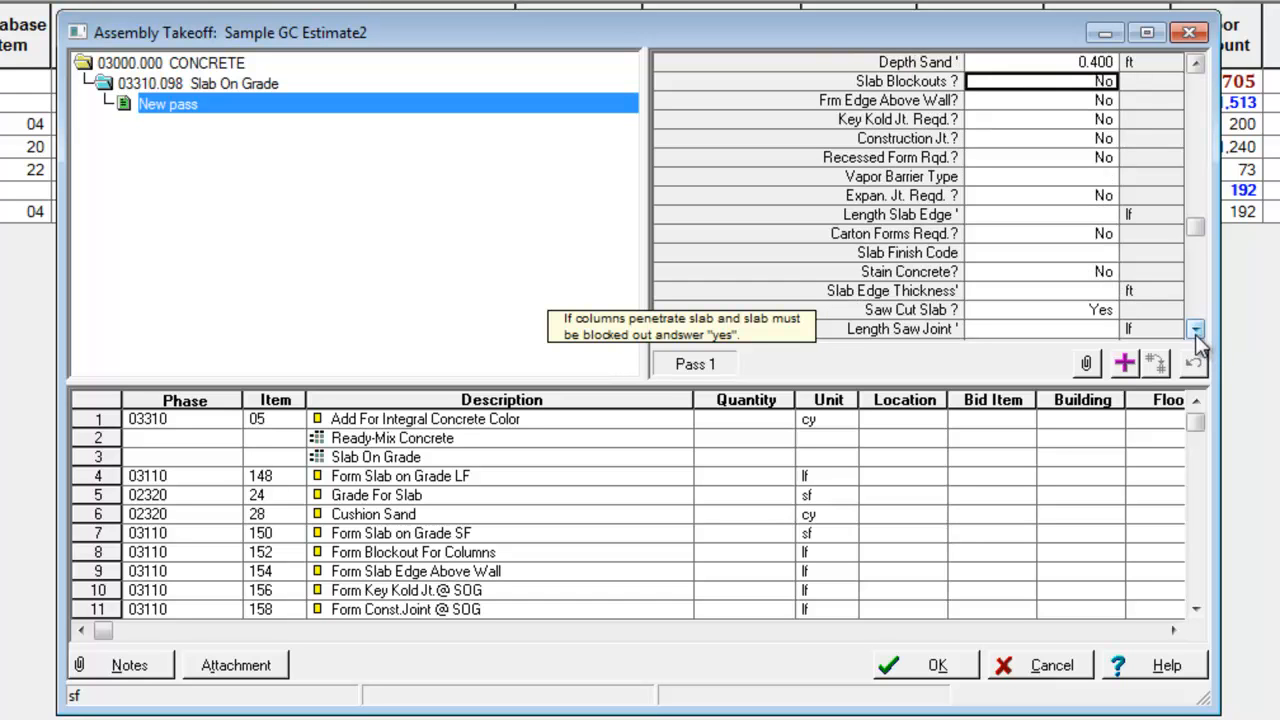
left_click(1066, 333)
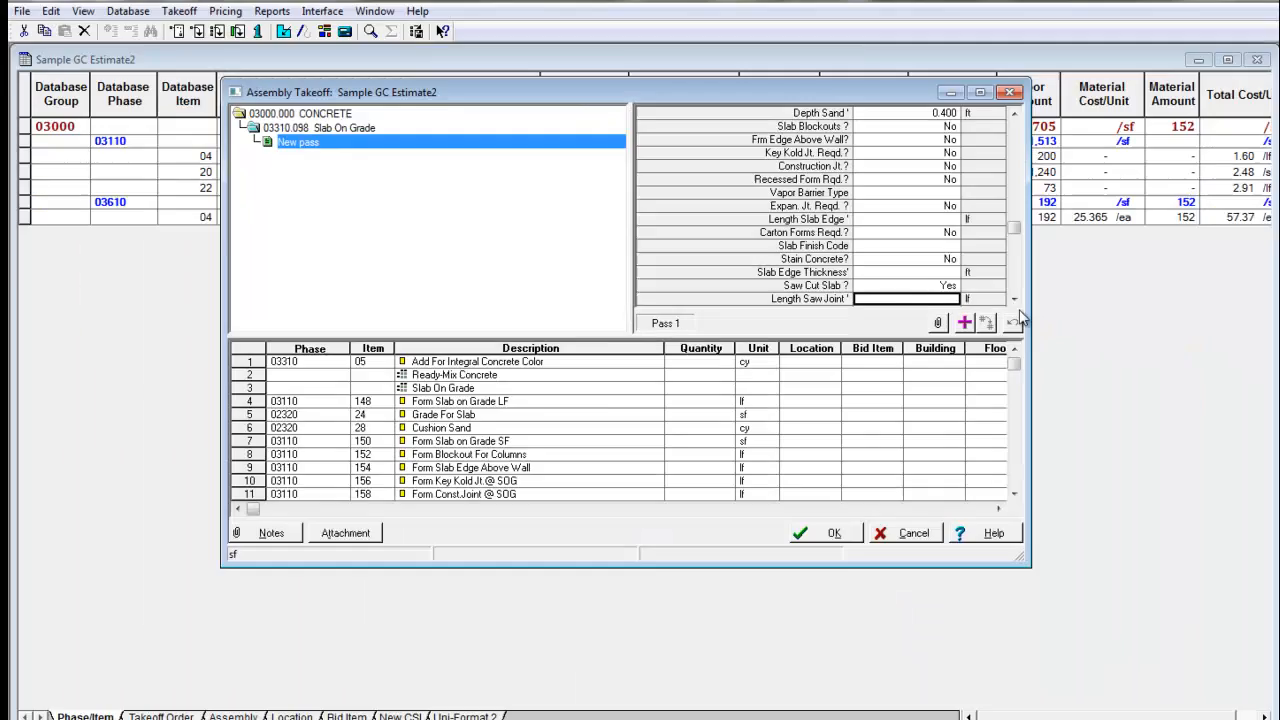
type("200")
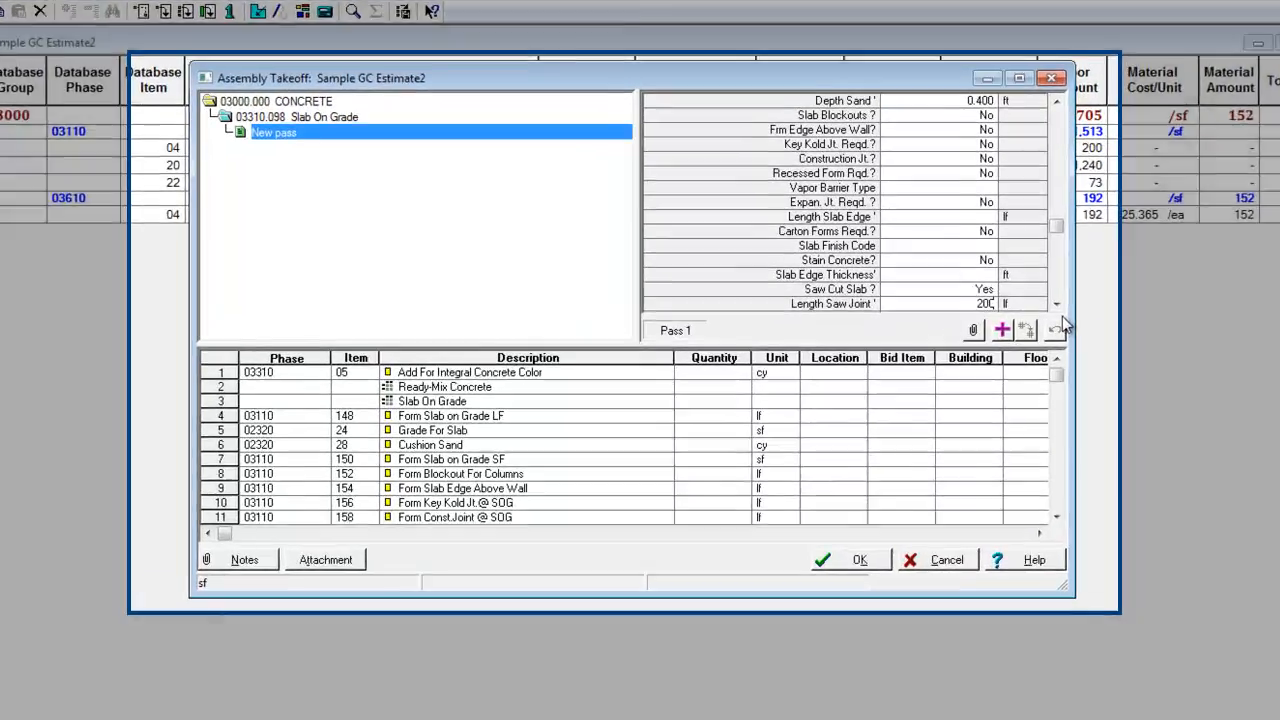
key("Return")
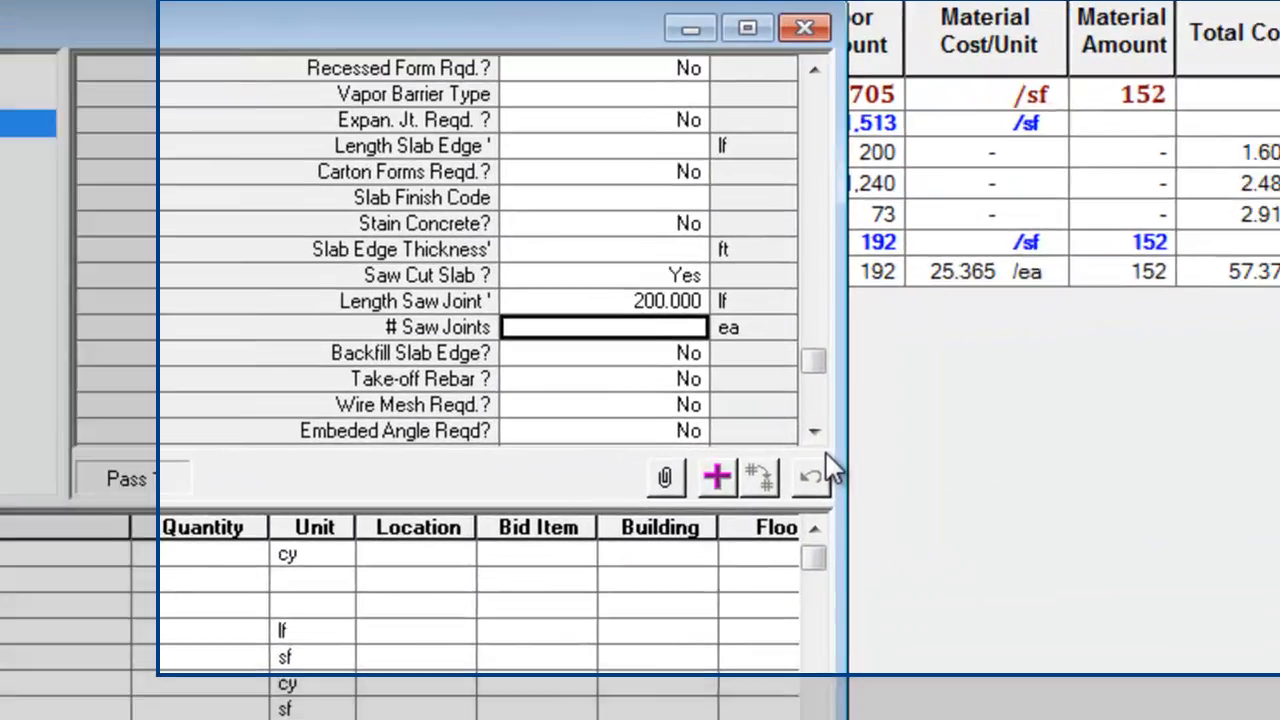
type("3")
key("Return")
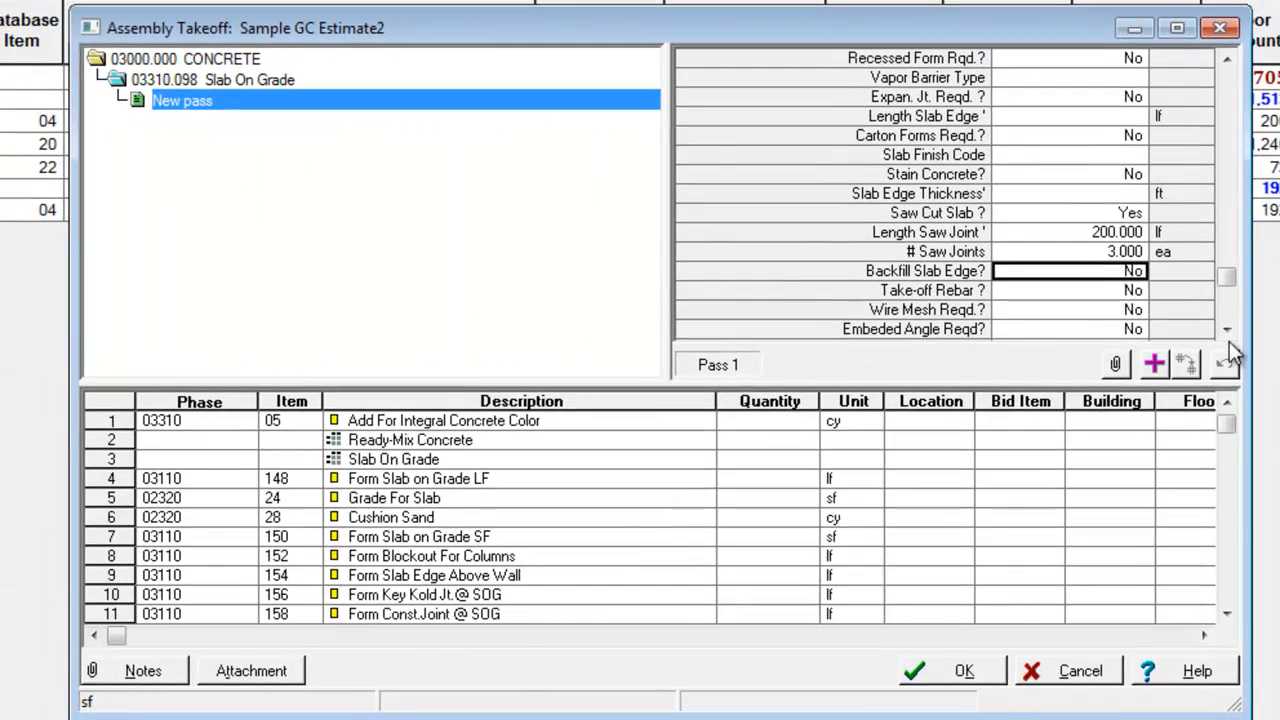
Add the completed Slab On Grade pass to the estimate and close the assembly takeoff
left_click(1229, 331)
left_click(1229, 331)
left_click(1229, 331)
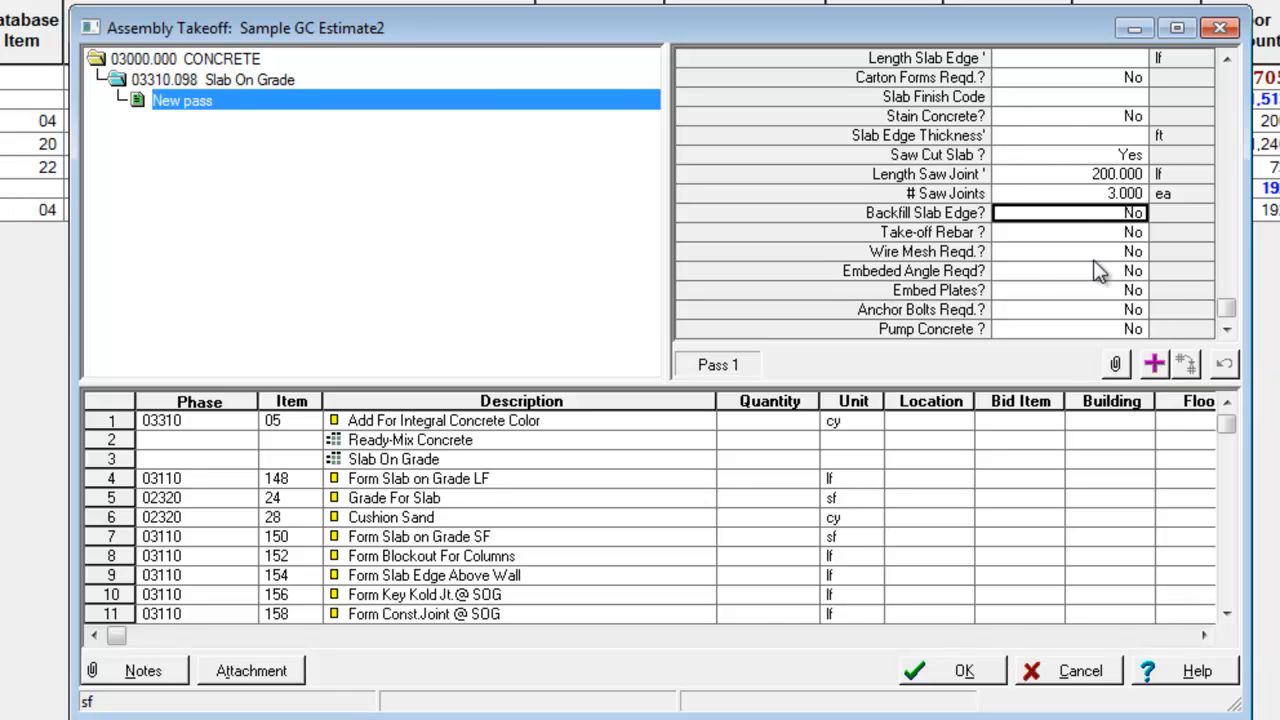
scroll(1224, 130, "up", 8)
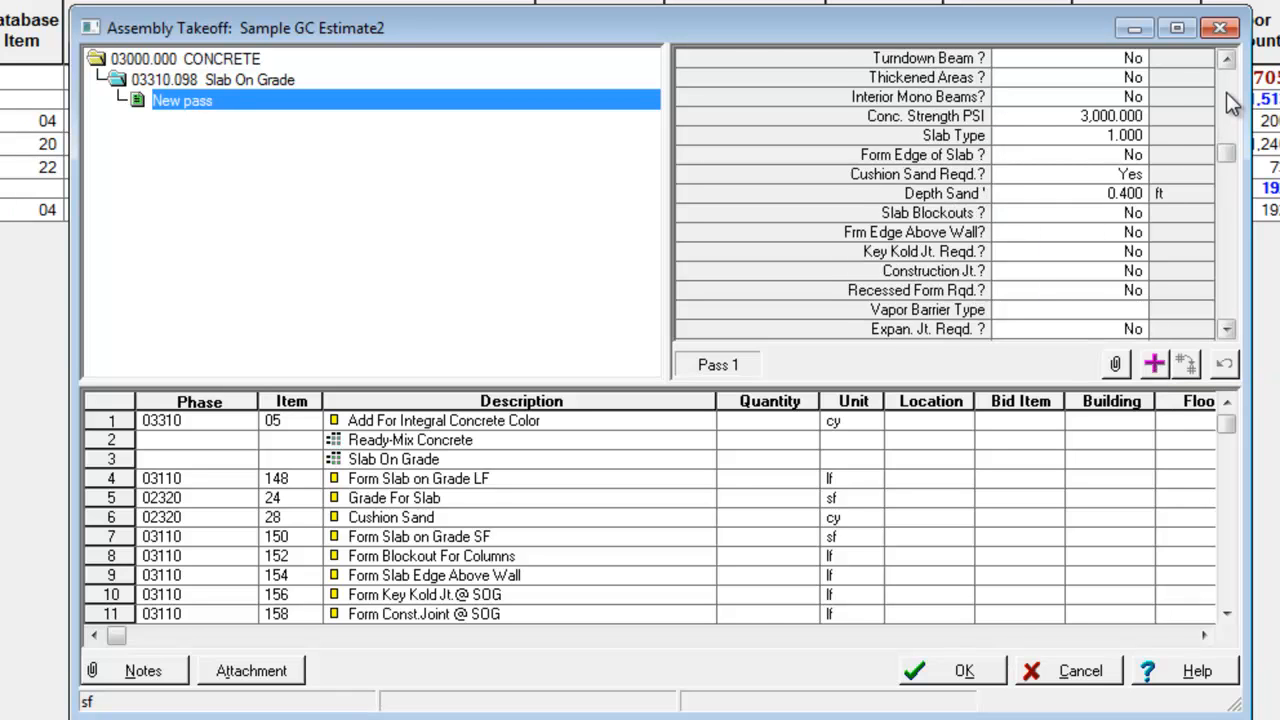
left_click(1155, 366)
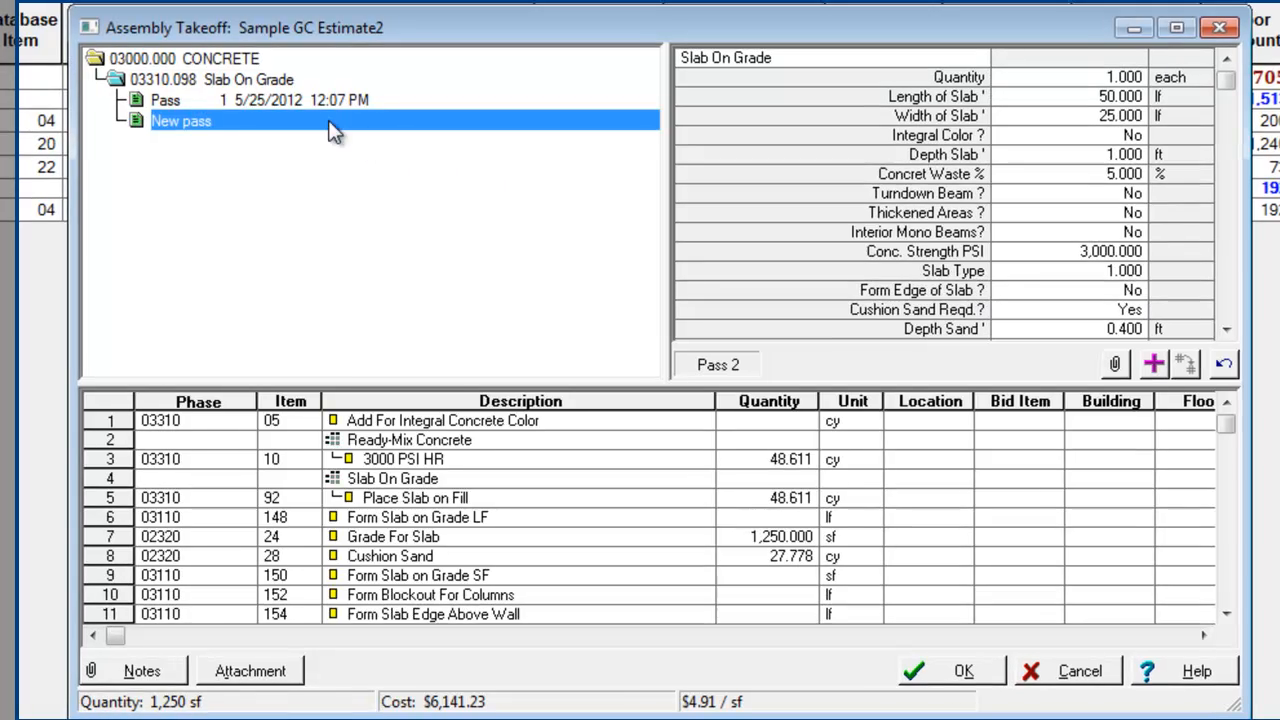
left_click(920, 676)
left_click(1072, 676)
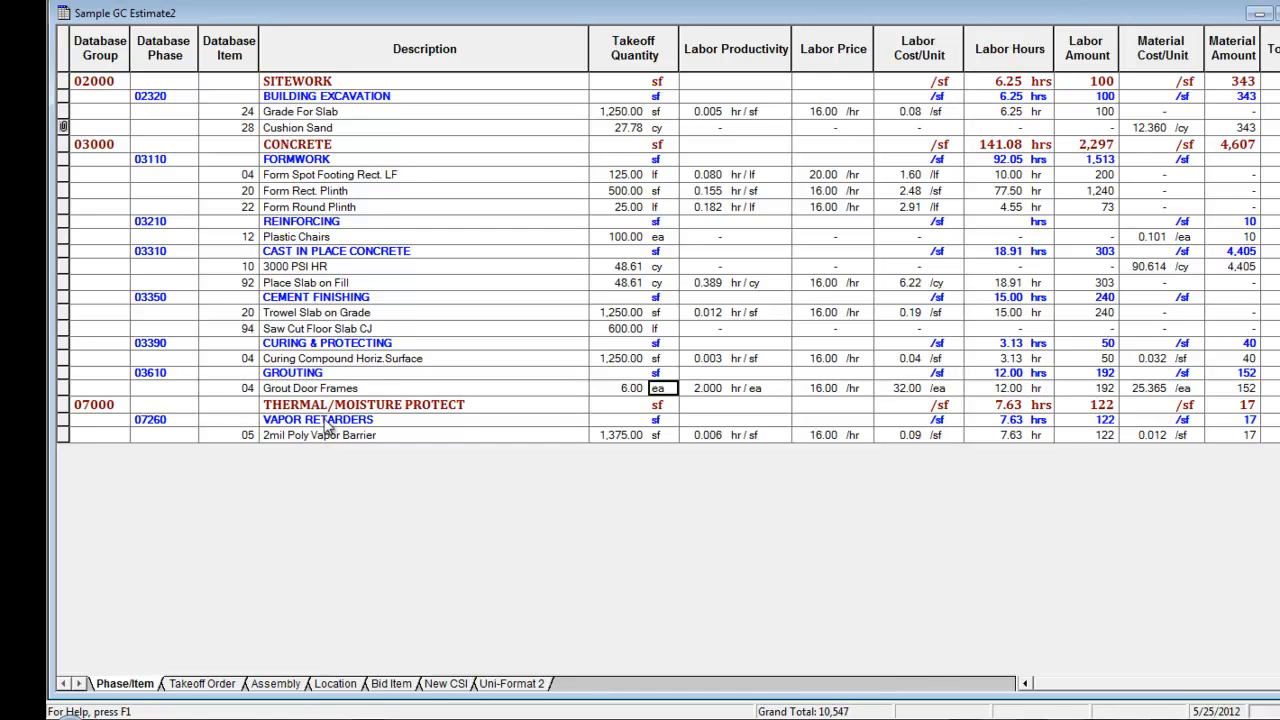
Open the Slab On Grade assembly for review from the estimate's assembly view and clear the new pass's variables
left_click(276, 689)
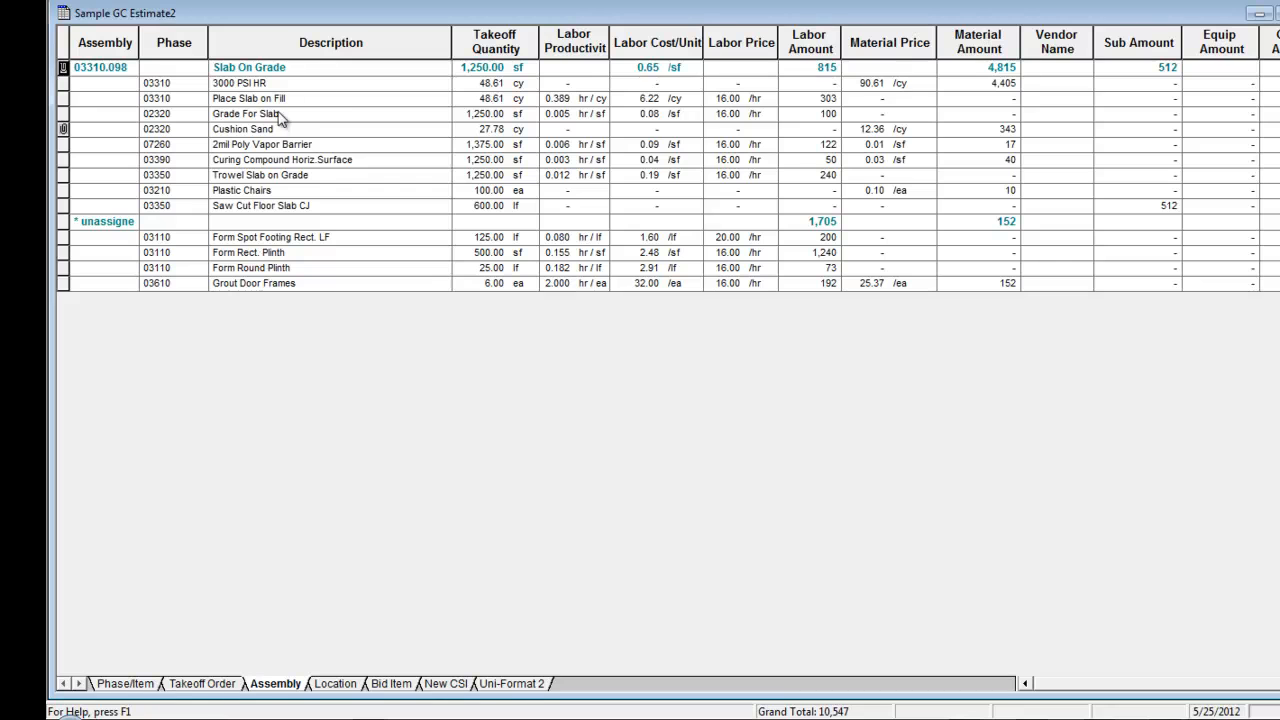
left_click(313, 70)
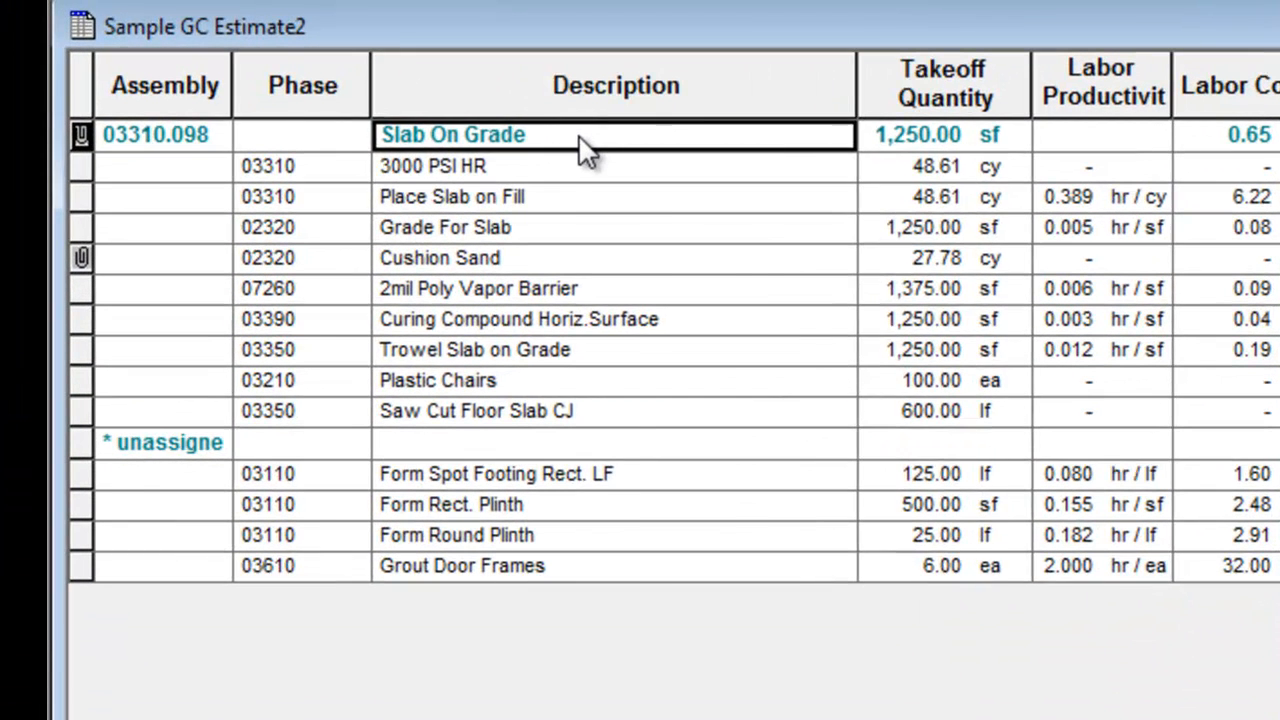
right_click(313, 72)
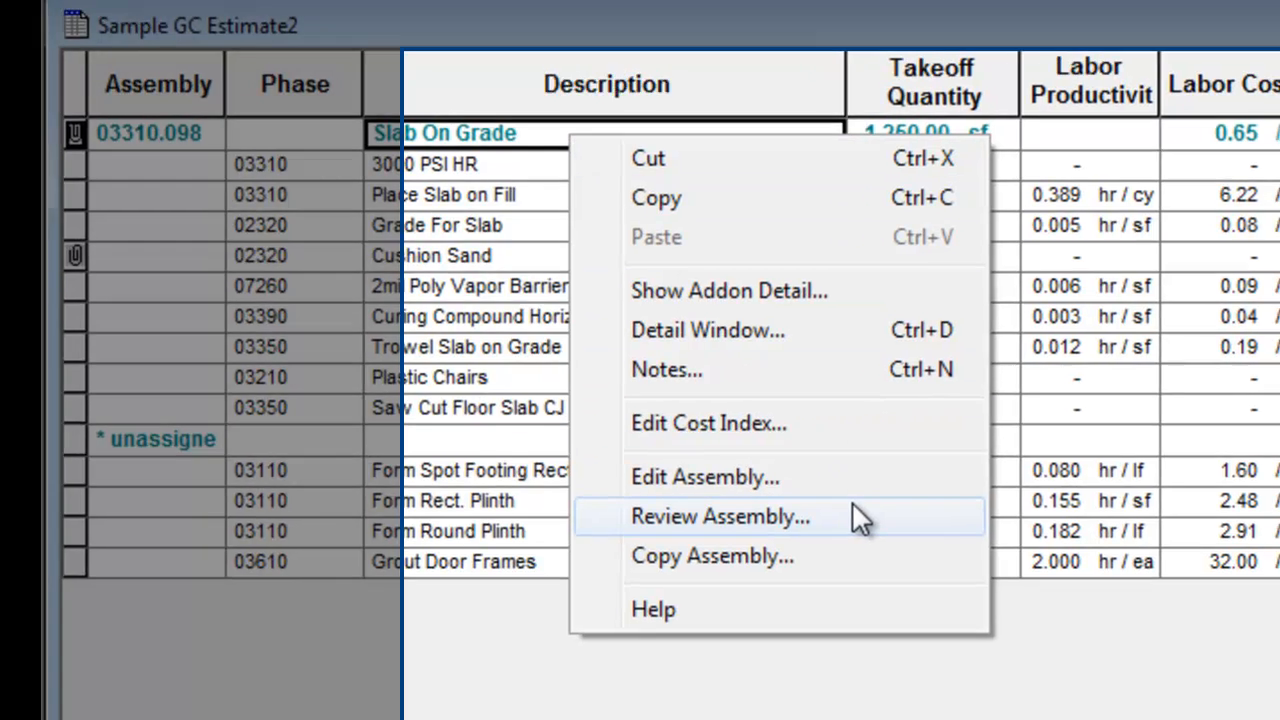
left_click(850, 520)
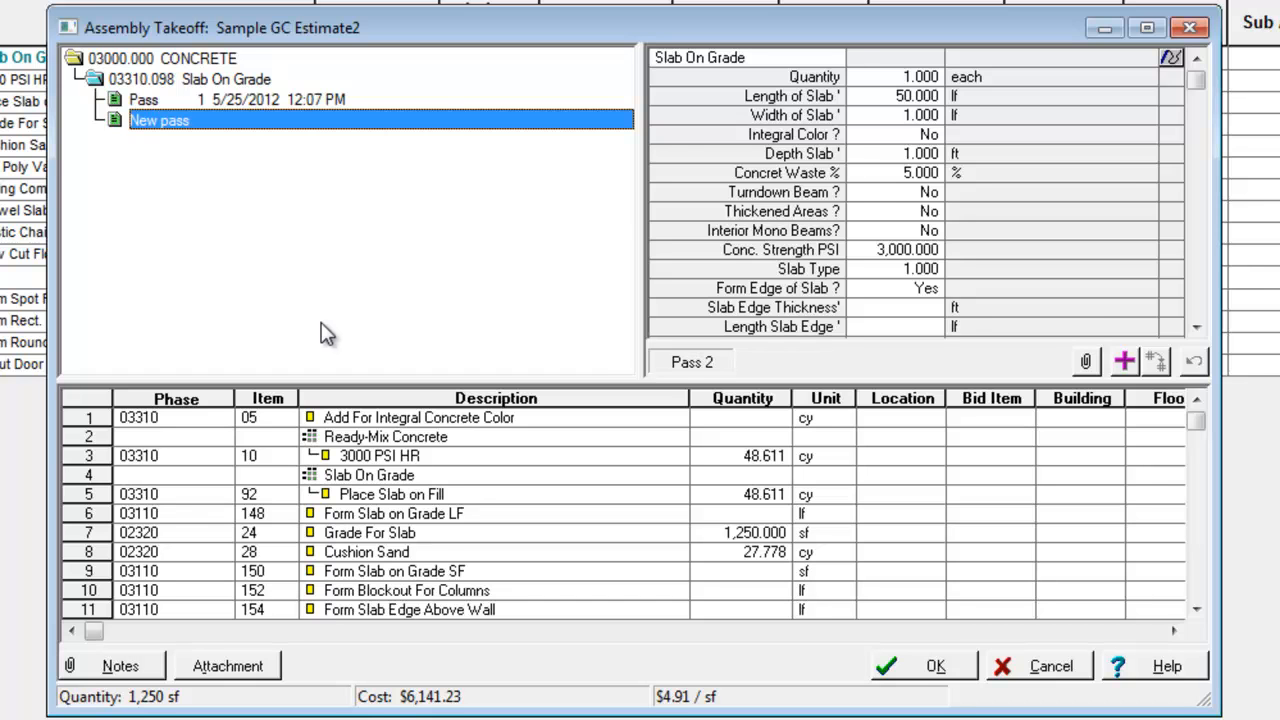
right_click(868, 174)
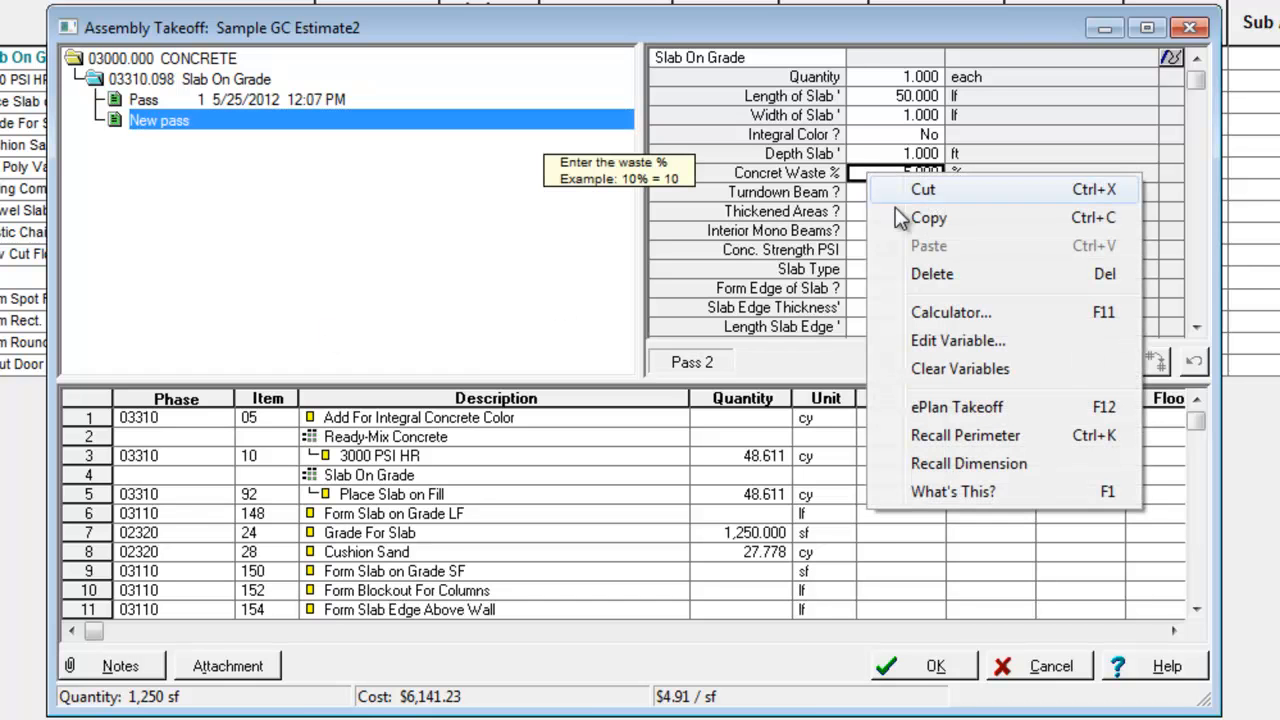
left_click(945, 368)
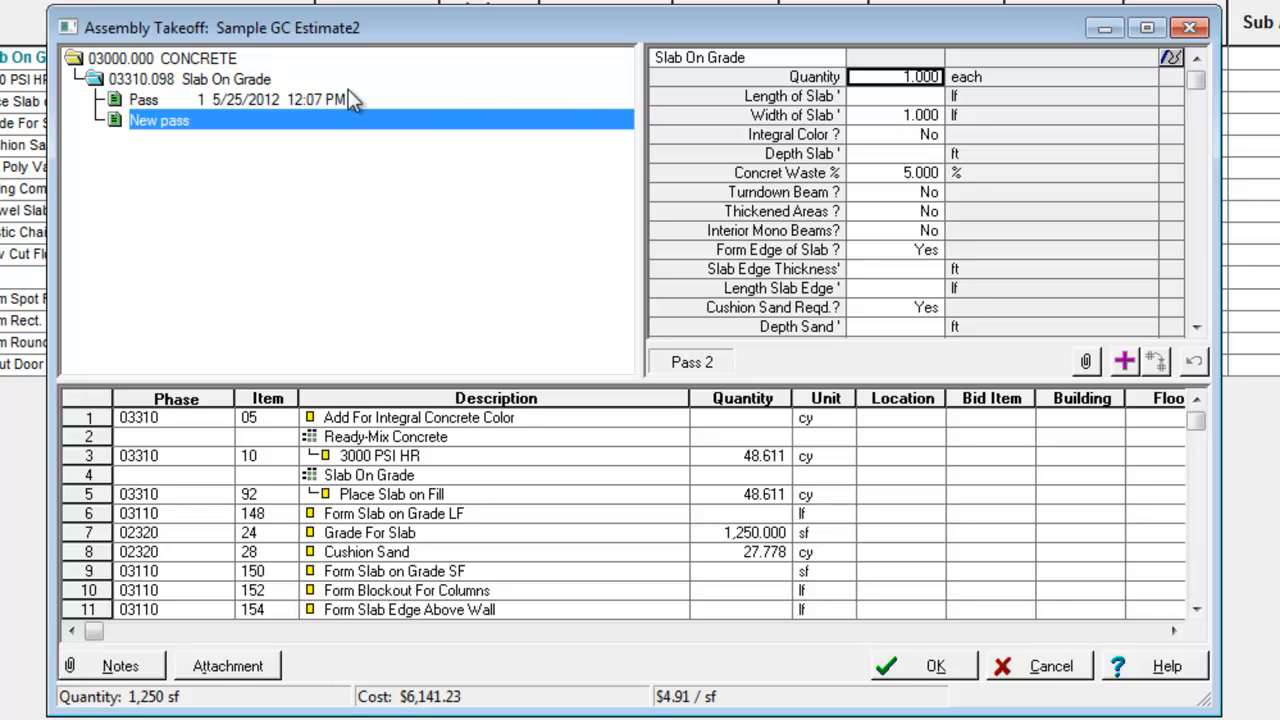
Replace the first Slab On Grade pass with a slab length of 65 lf and a width of 35 lf
left_click(168, 103)
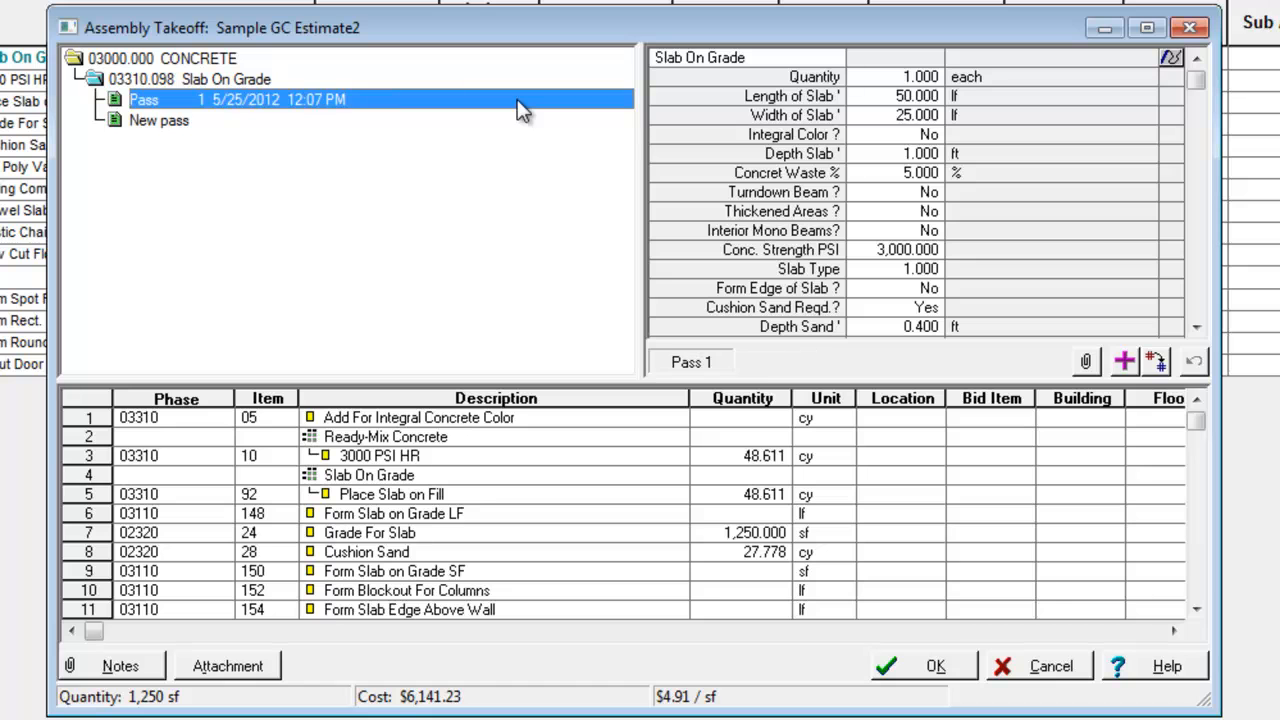
left_click(886, 100)
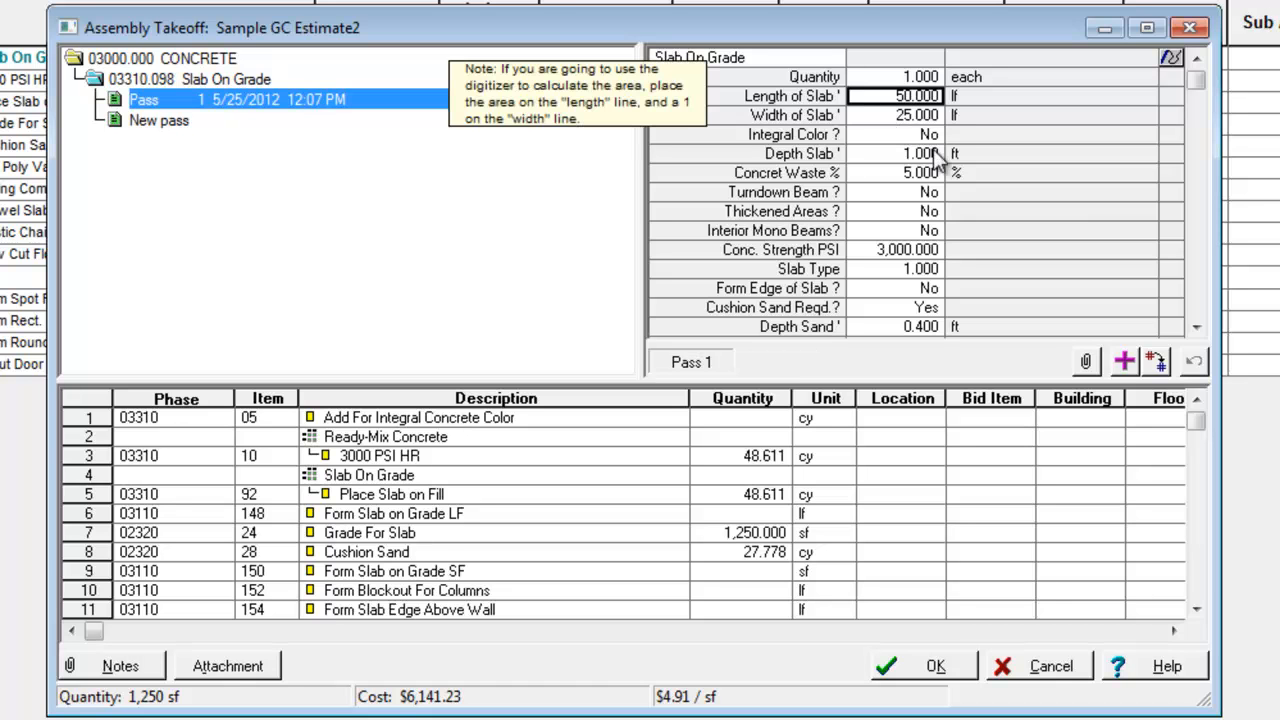
type("65")
key("Return")
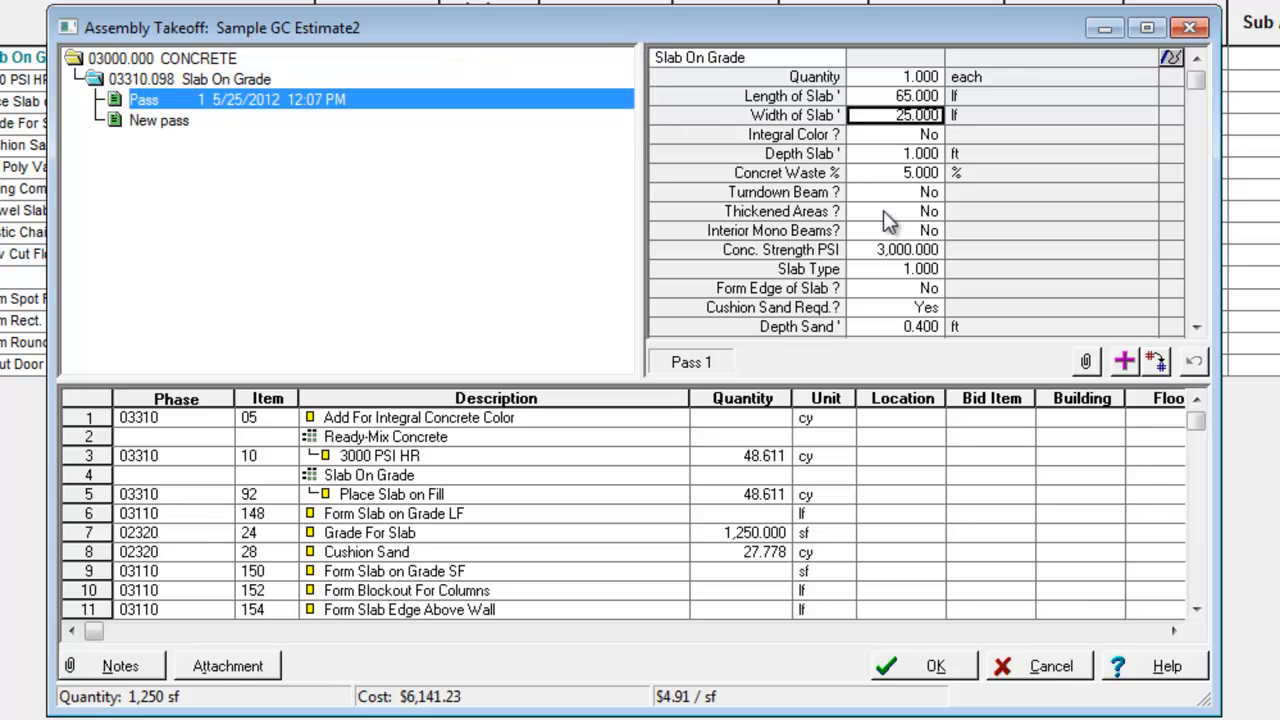
type("35")
key("Return")
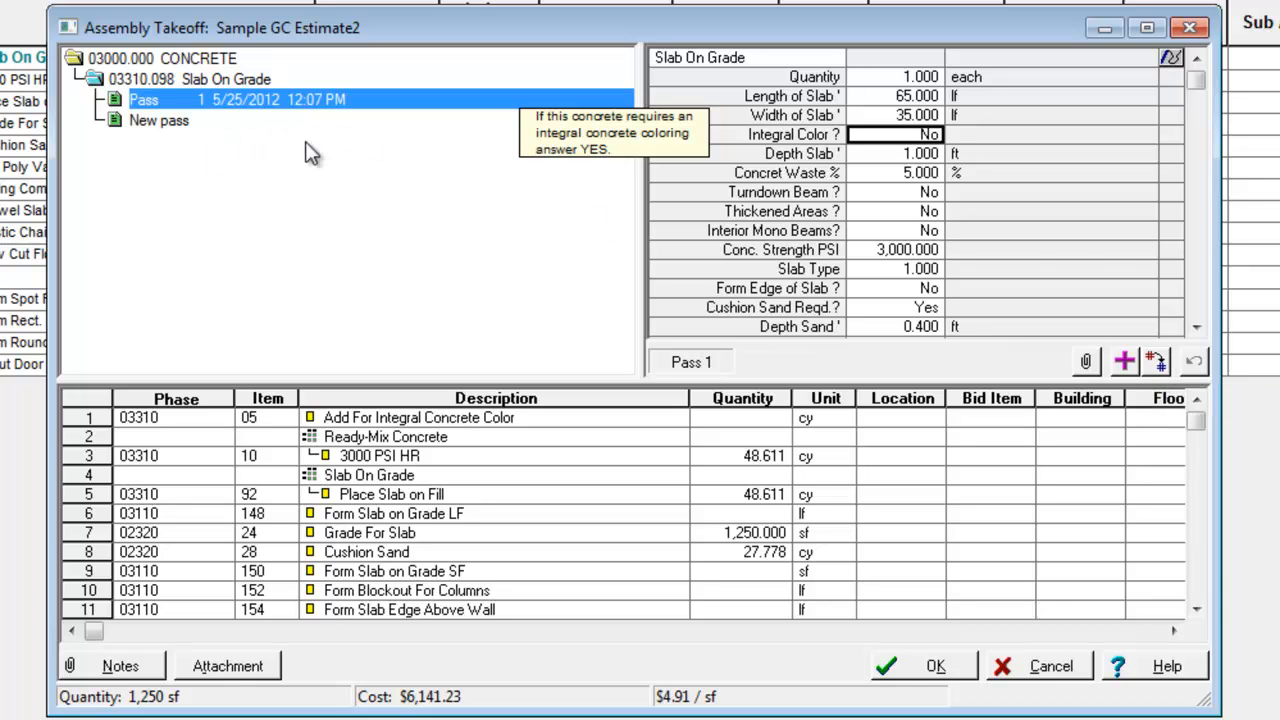
left_click(1160, 366)
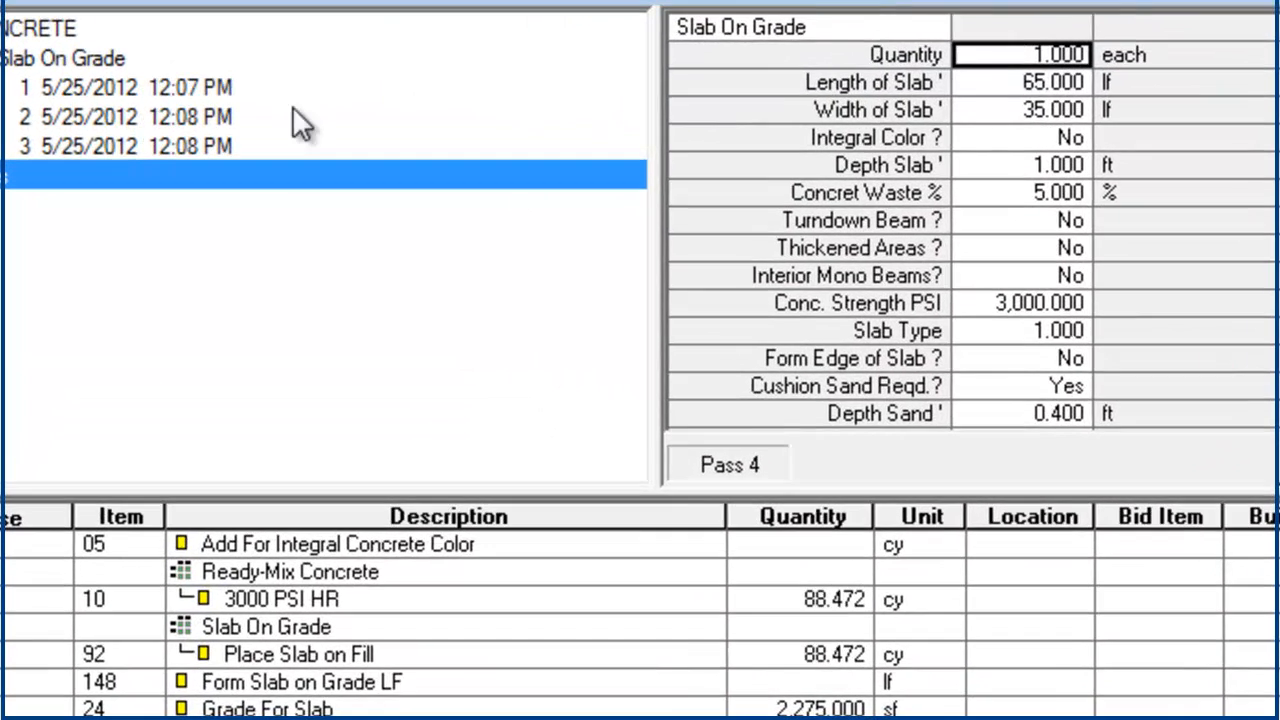
Inspect the reversing and replacing passes, and accept the revised assembly takeoff
left_click(292, 114)
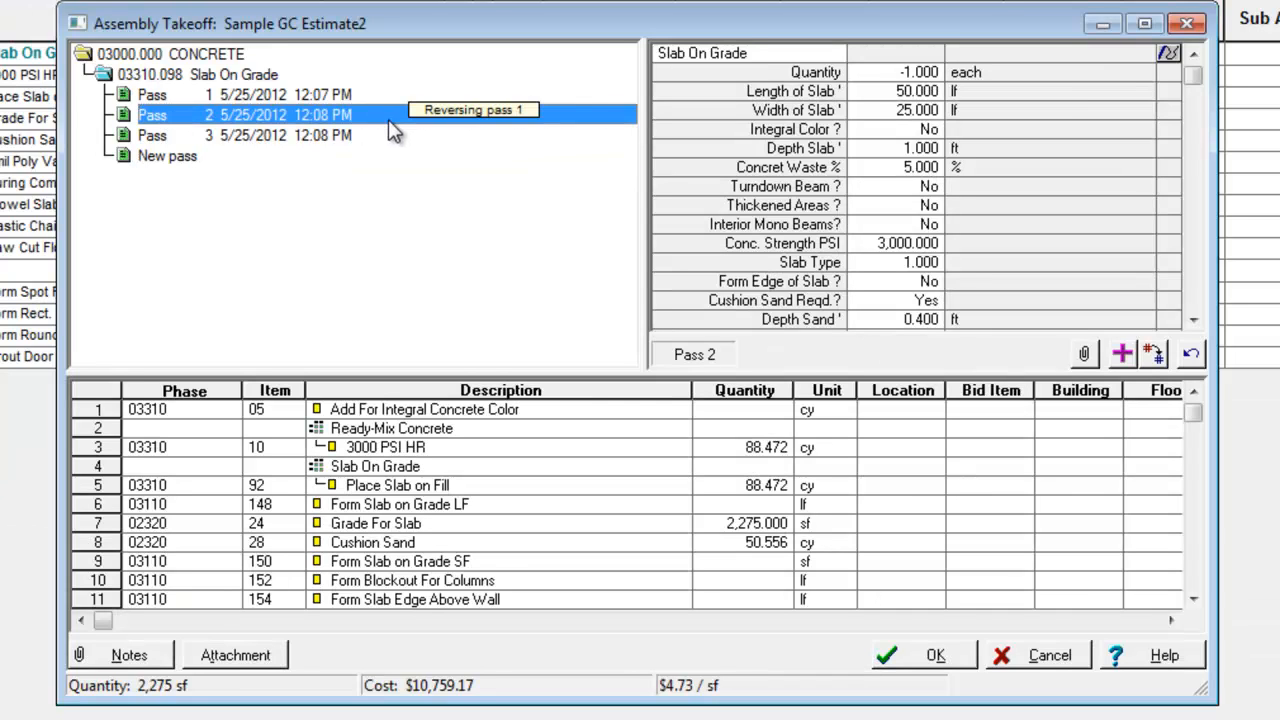
left_click(312, 140)
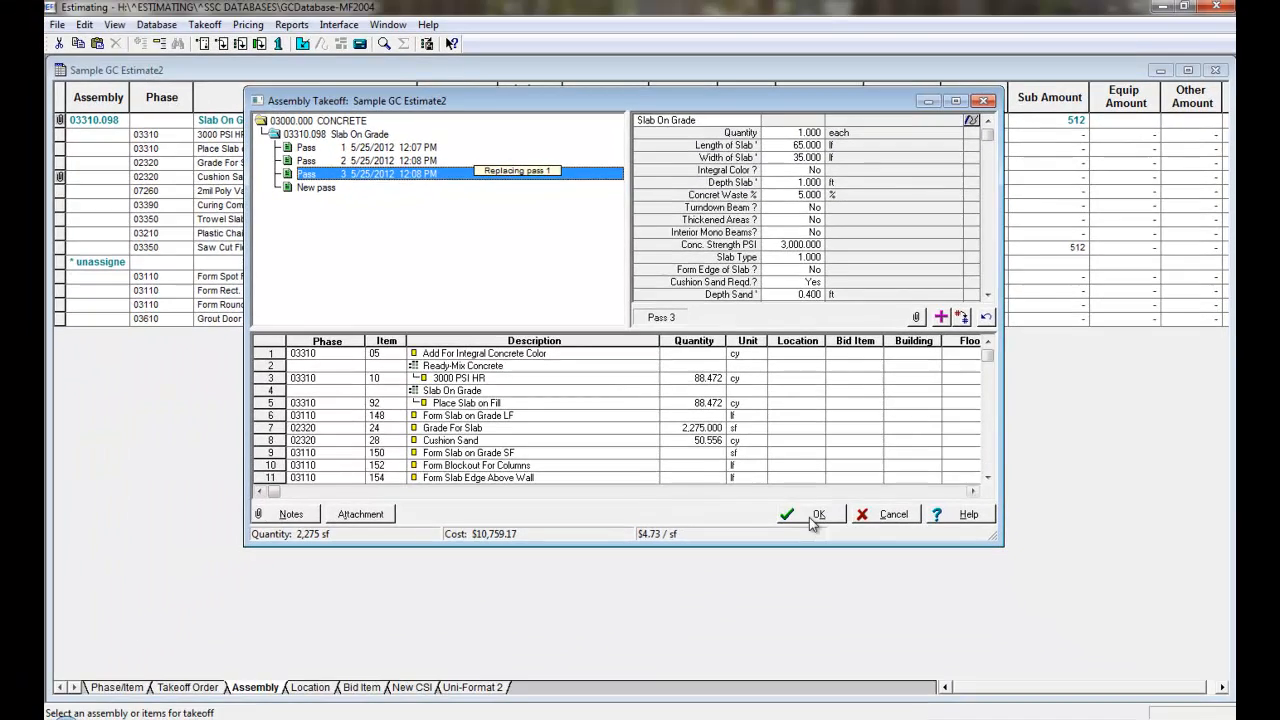
left_click(935, 655)
left_click(890, 514)
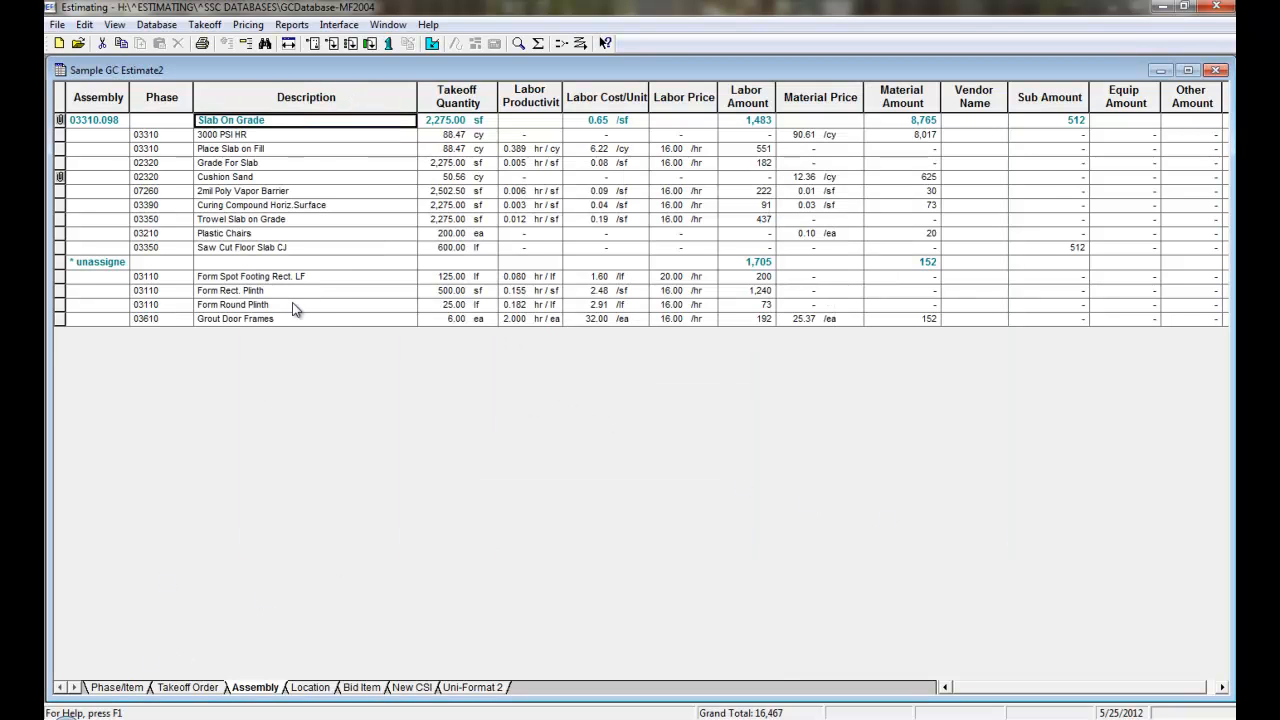
Compare the updated estimate by phase and item with its grouping by assembly, ending in the phase and item view
left_click(132, 687)
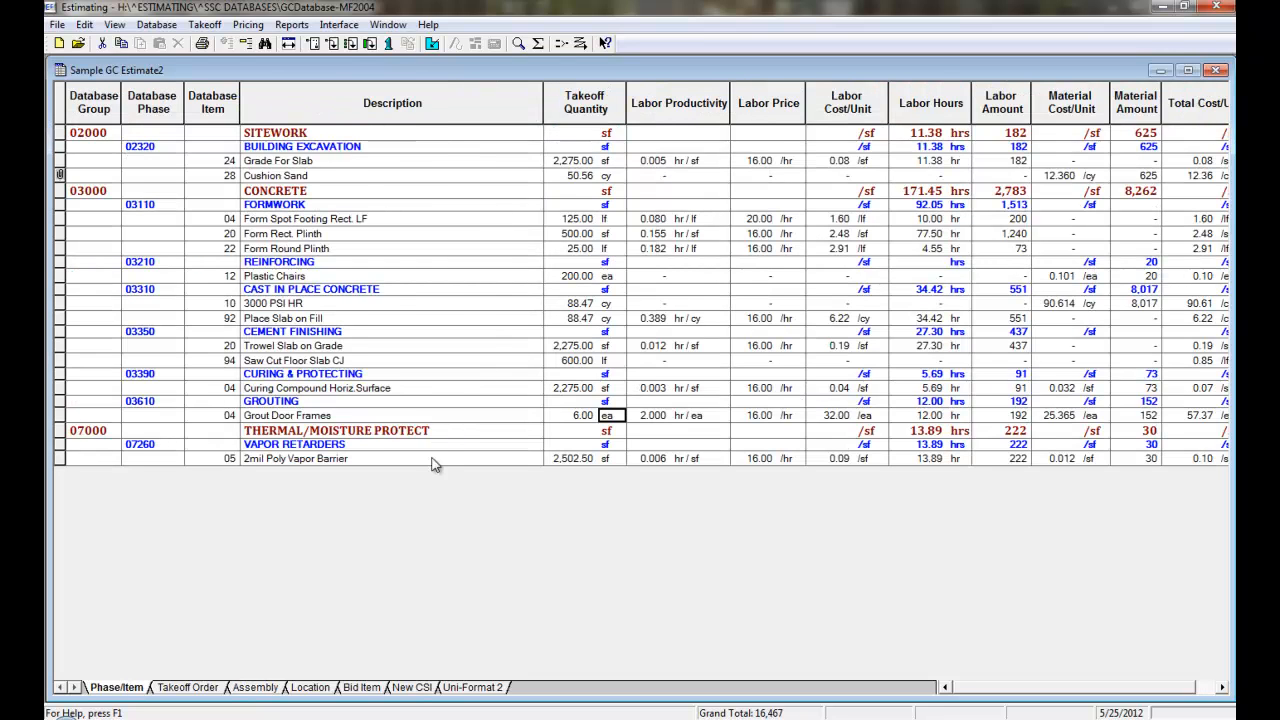
left_click(256, 687)
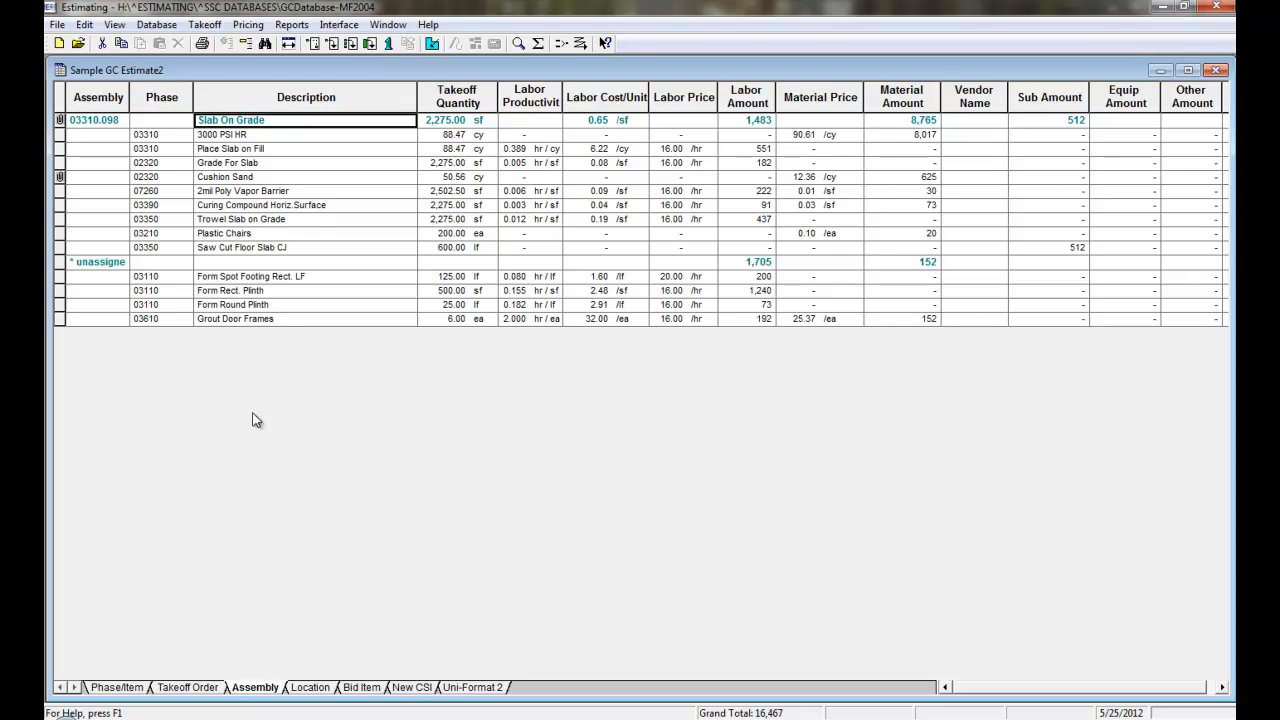
left_click(118, 687)
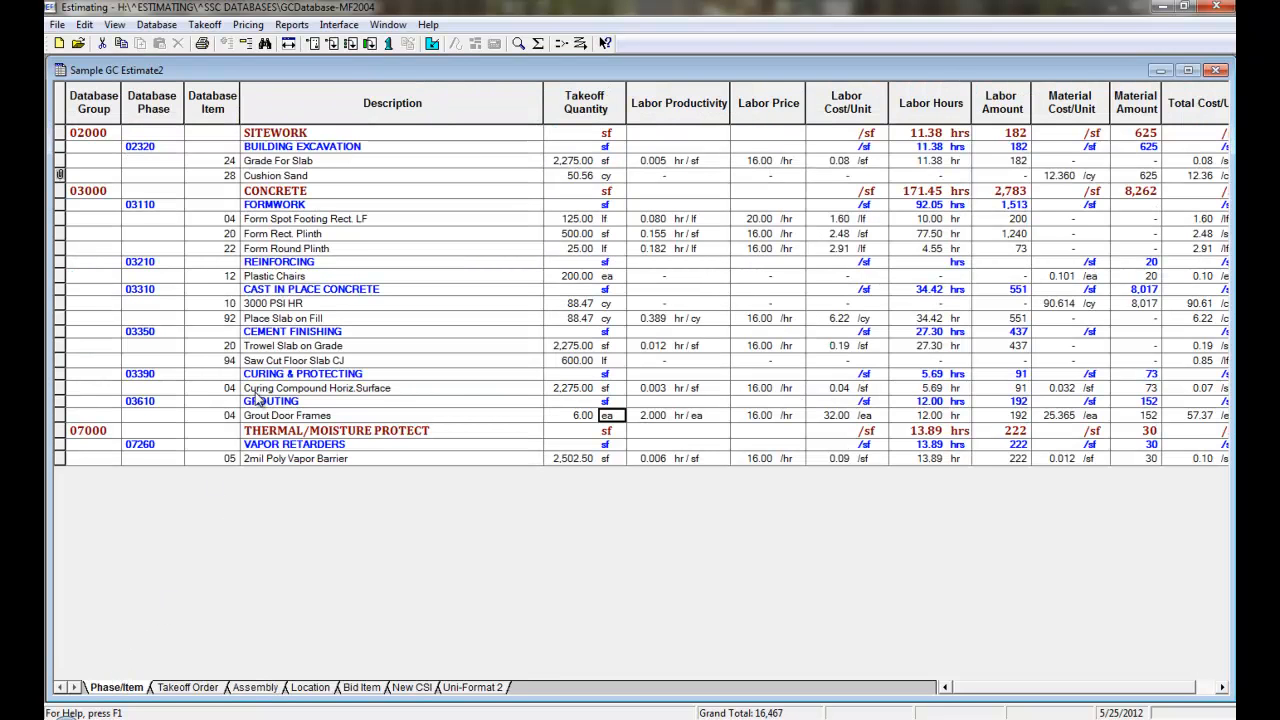